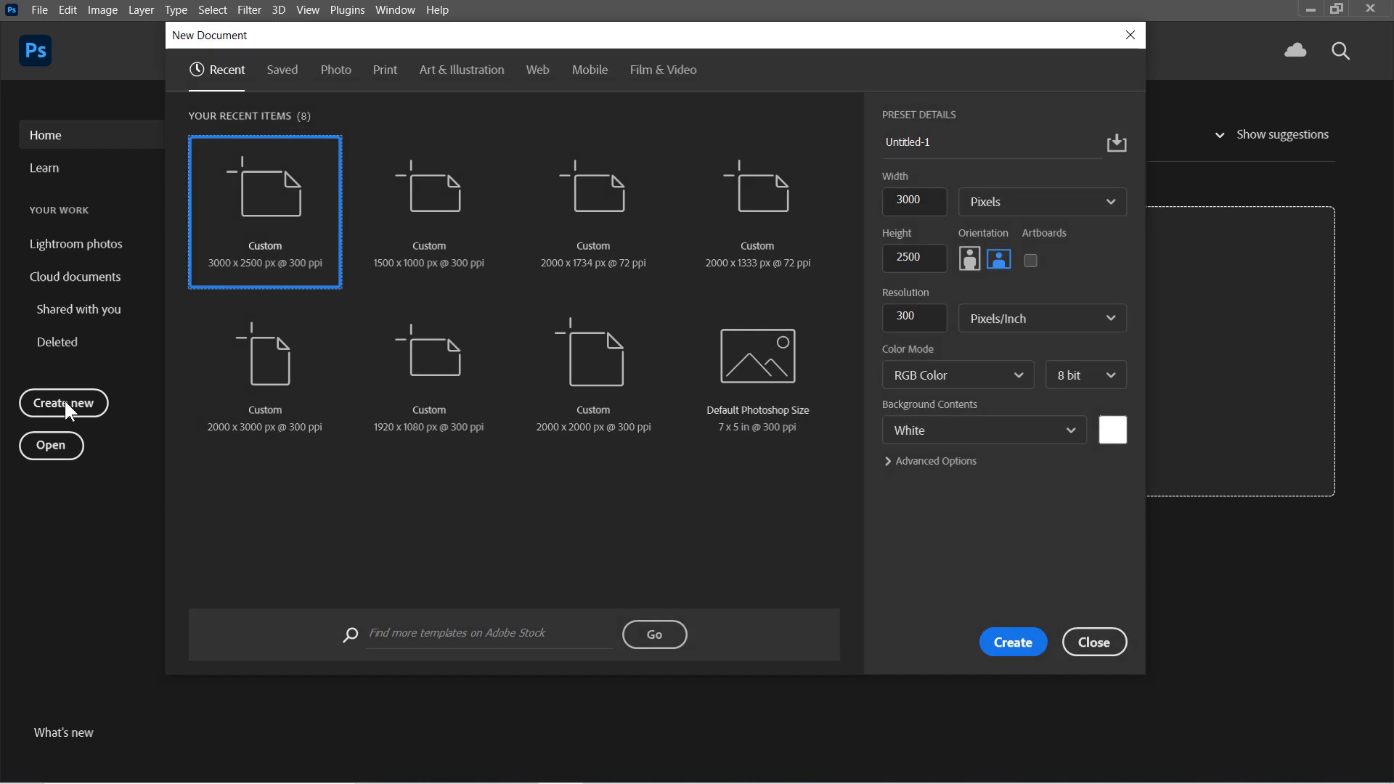
Step: Create a blank 3000 × 2500 document and show the Actions panel
{"action": "double_click", "coordinate": [265, 212]}
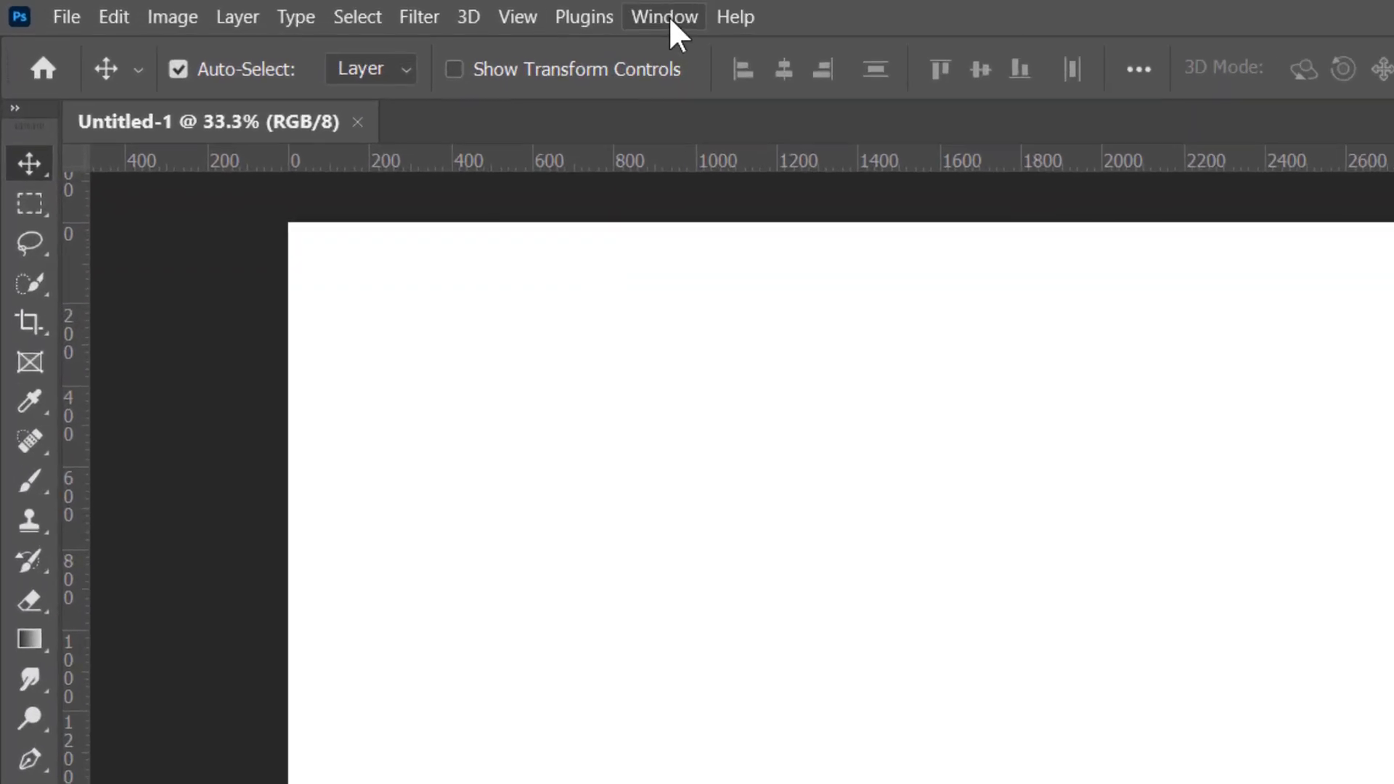
{"action": "left_click", "coordinate": [396, 10]}
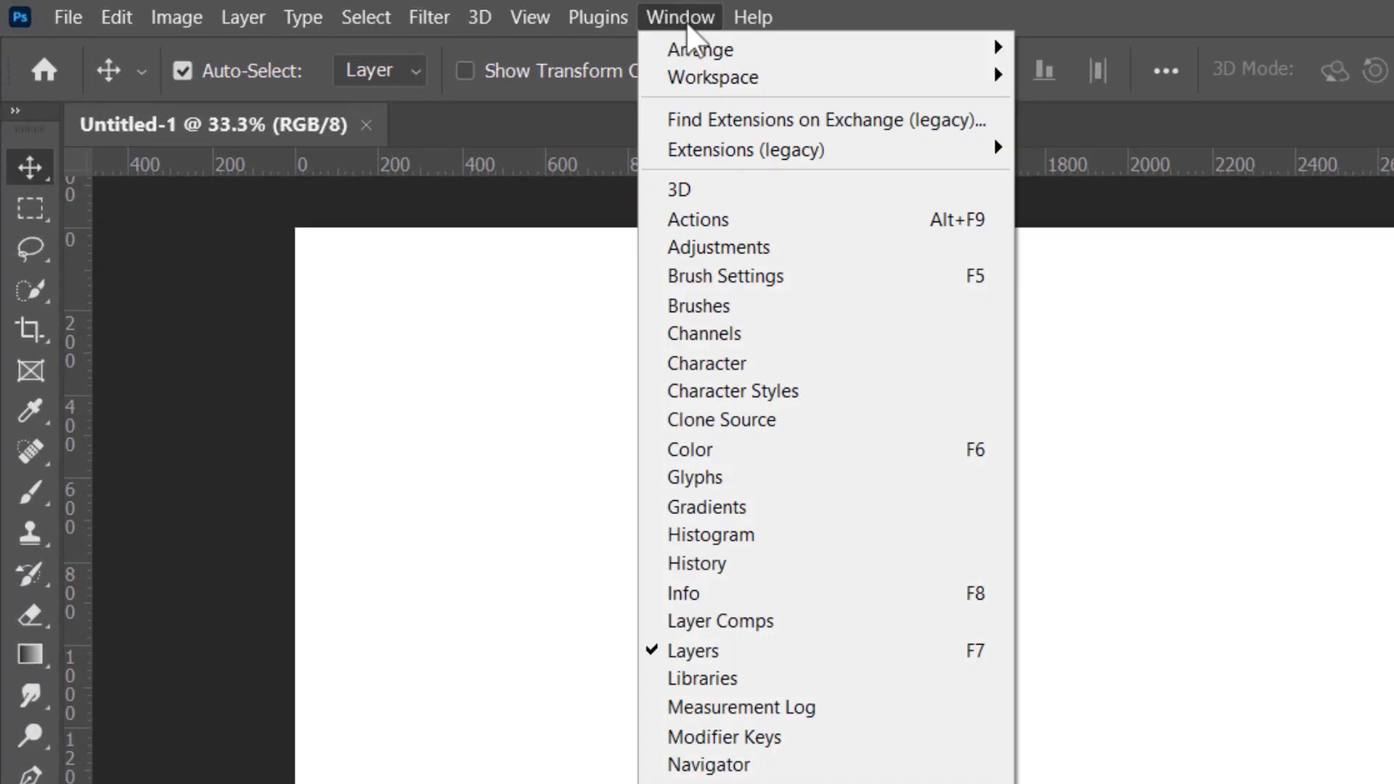
{"action": "left_click", "coordinate": [698, 219]}
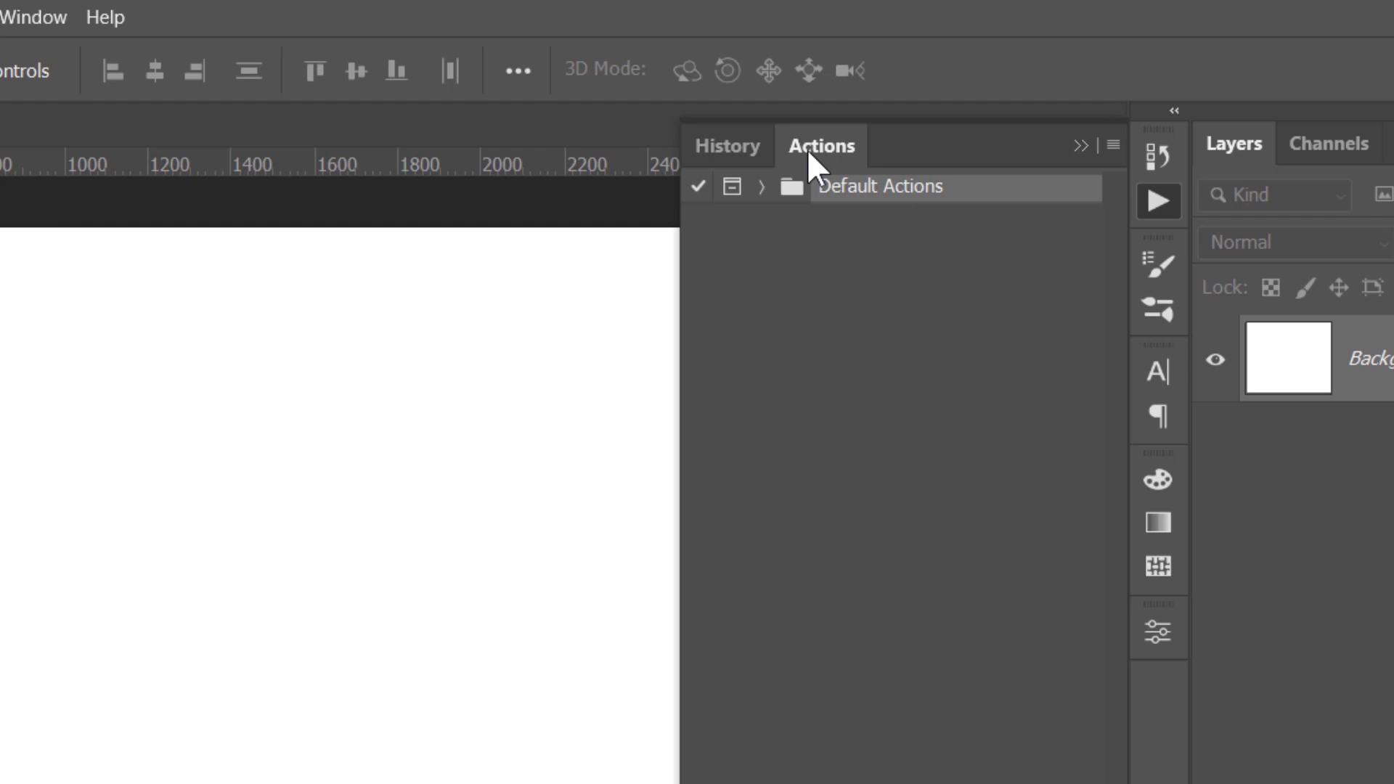
Step: Load the Colorful Vector Creator V2.atn action set and select its STEP 1 group
{"action": "left_click", "coordinate": [1113, 147]}
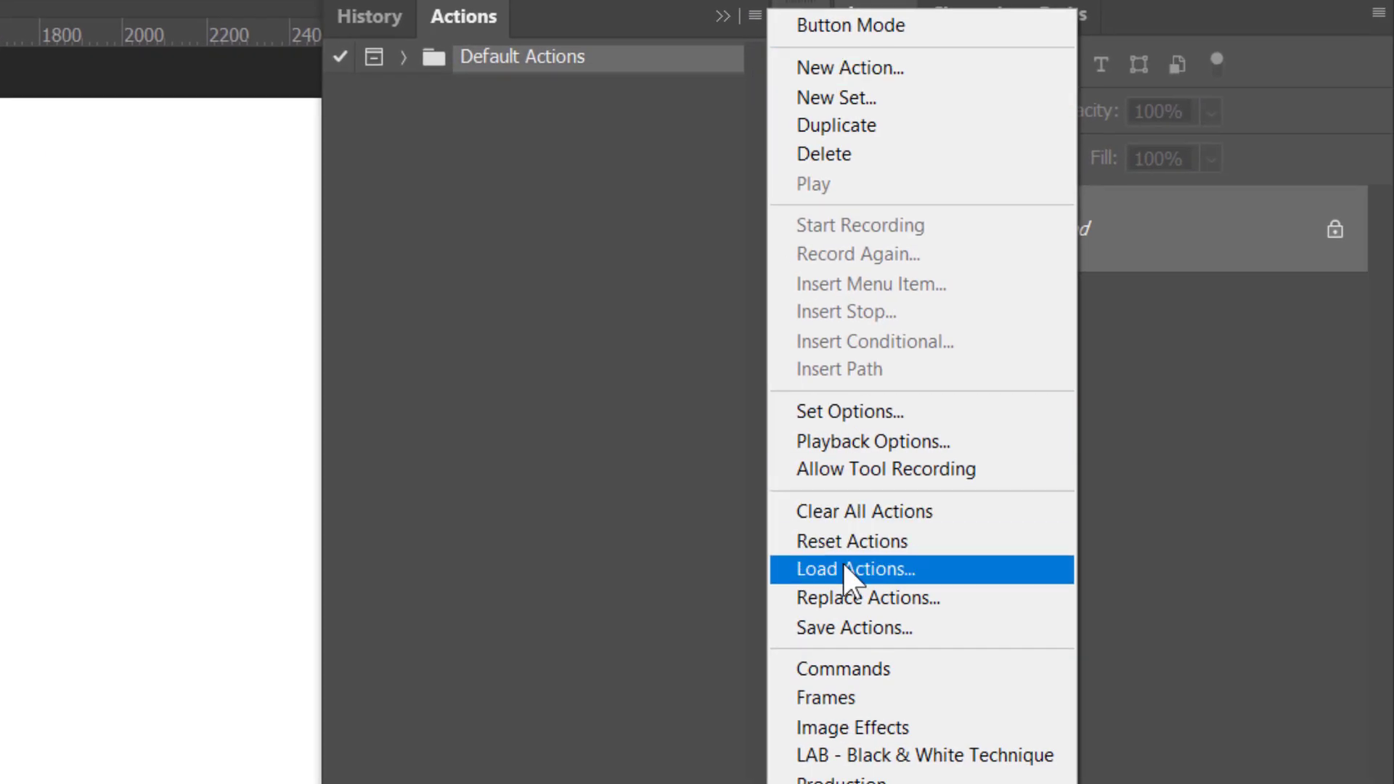
{"action": "left_click", "coordinate": [842, 561]}
{"action": "left_click", "coordinate": [658, 317]}
{"action": "left_click", "coordinate": [931, 635]}
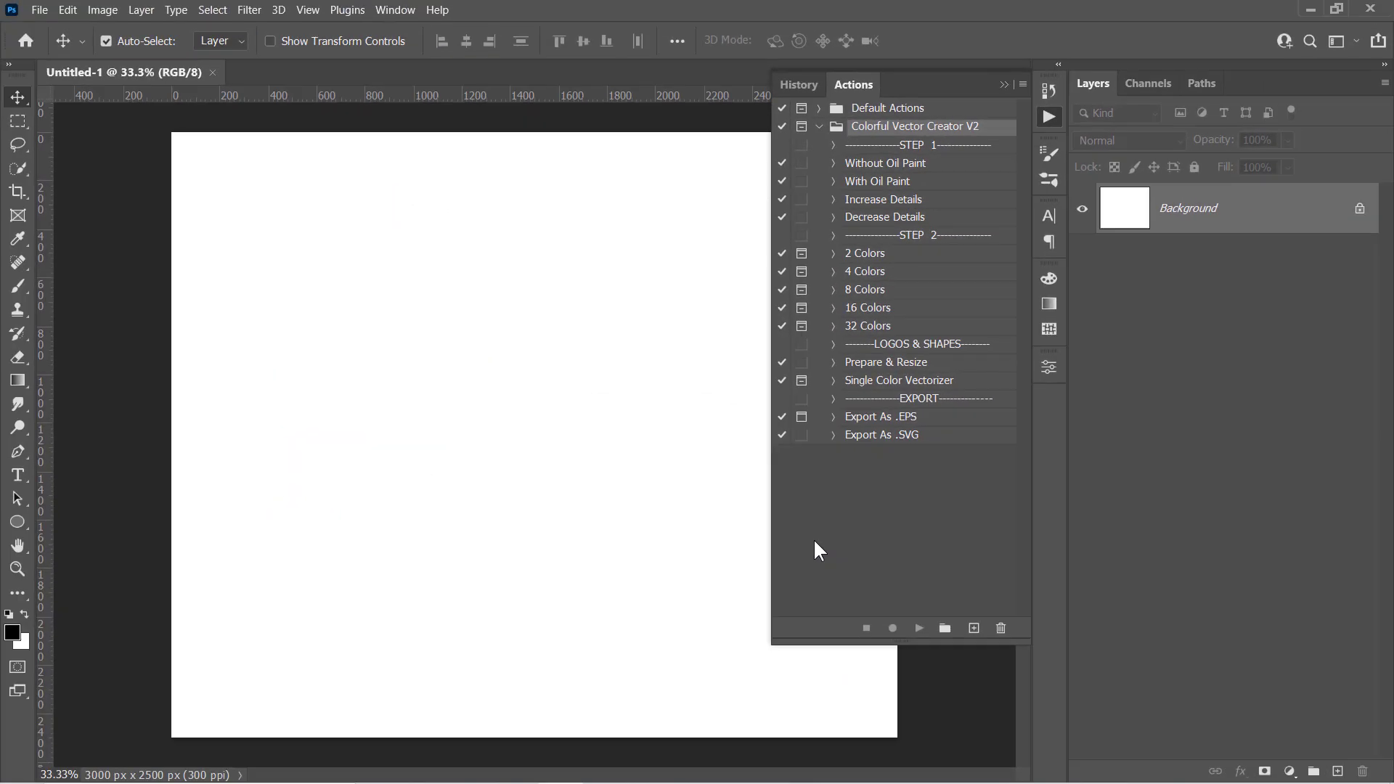
{"action": "left_click", "coordinate": [937, 145]}
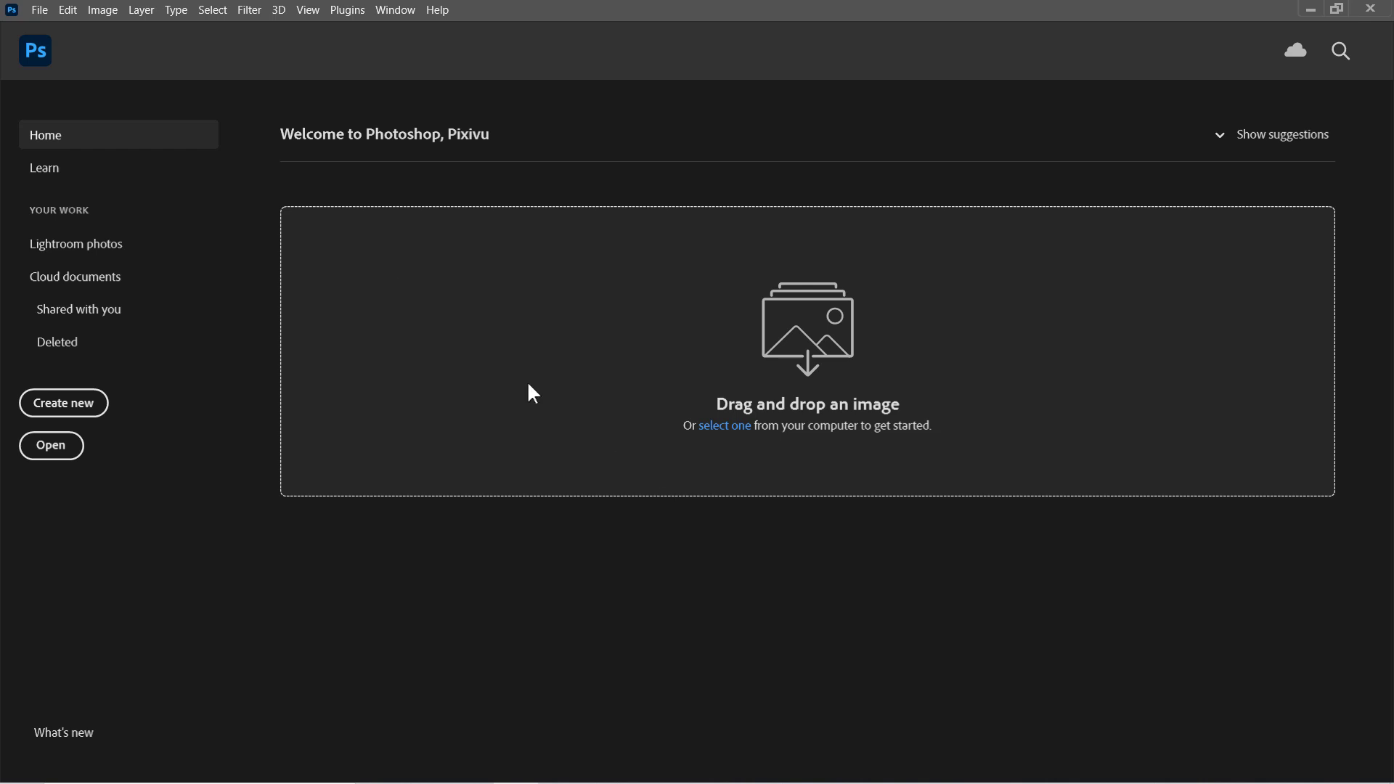
Step: Open the Logo 1.png apple logo as a new document
{"action": "left_click", "coordinate": [44, 10]}
{"action": "left_click", "coordinate": [61, 40]}
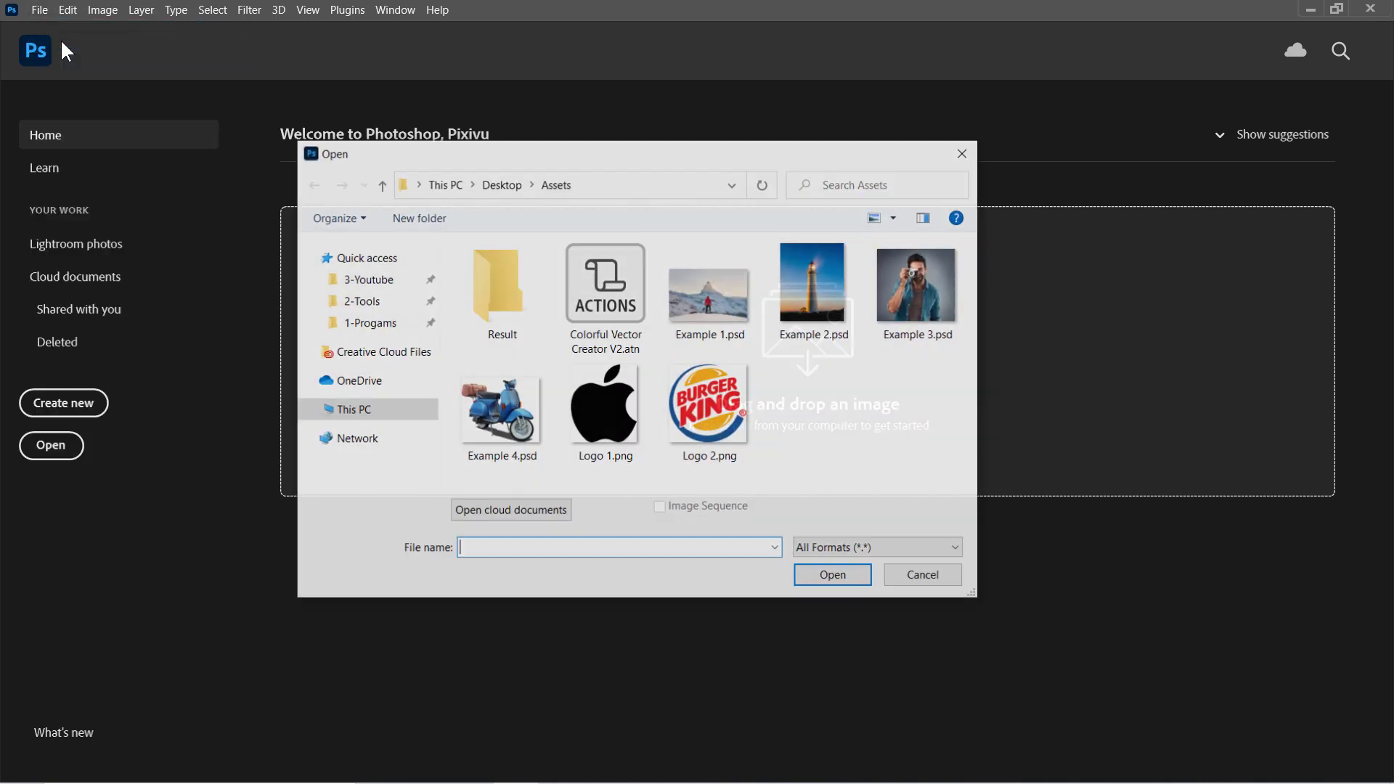
{"action": "left_click", "coordinate": [604, 419]}
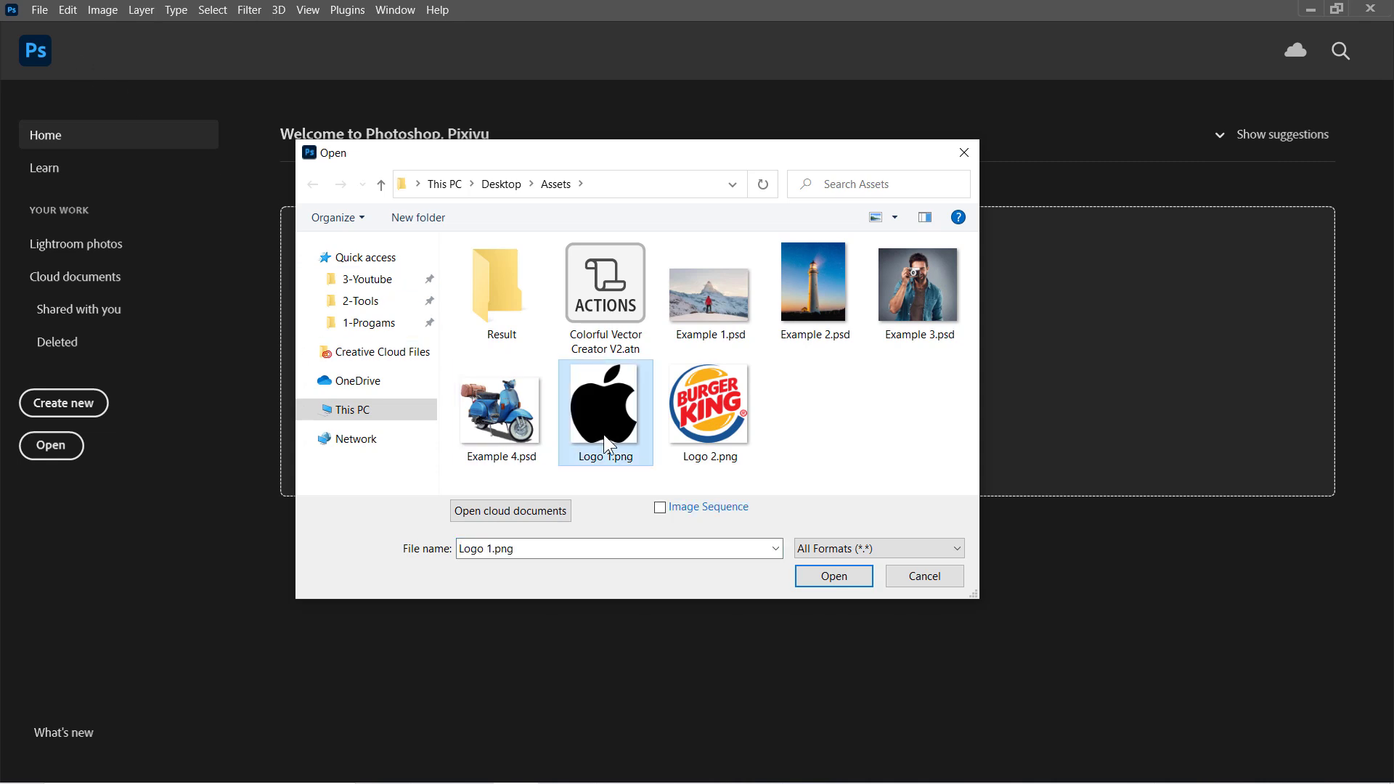
{"action": "left_click", "coordinate": [833, 577]}
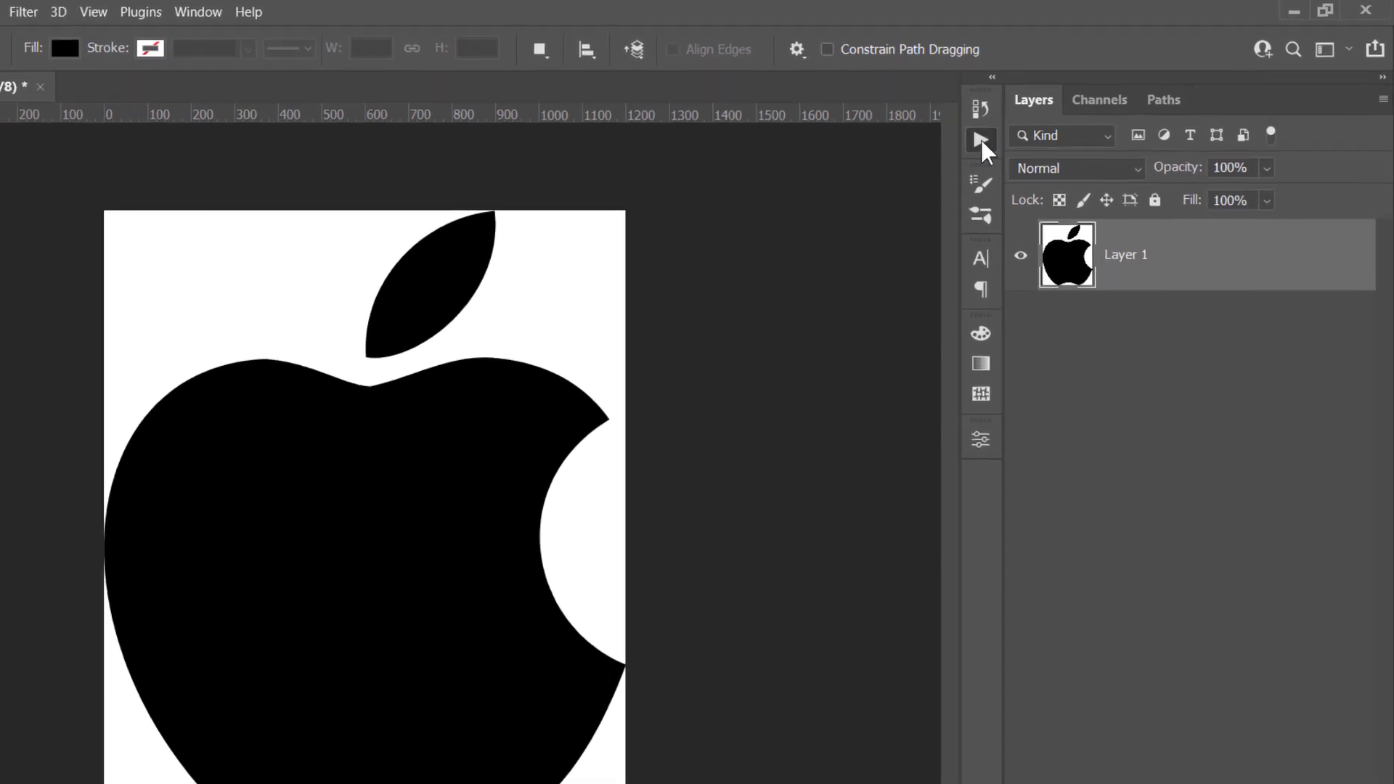
Step: Run Prepare & Resize on Layer 1, renaming it Raster and enlarging it to 3000 × 3563 px
{"action": "left_click", "coordinate": [1049, 115]}
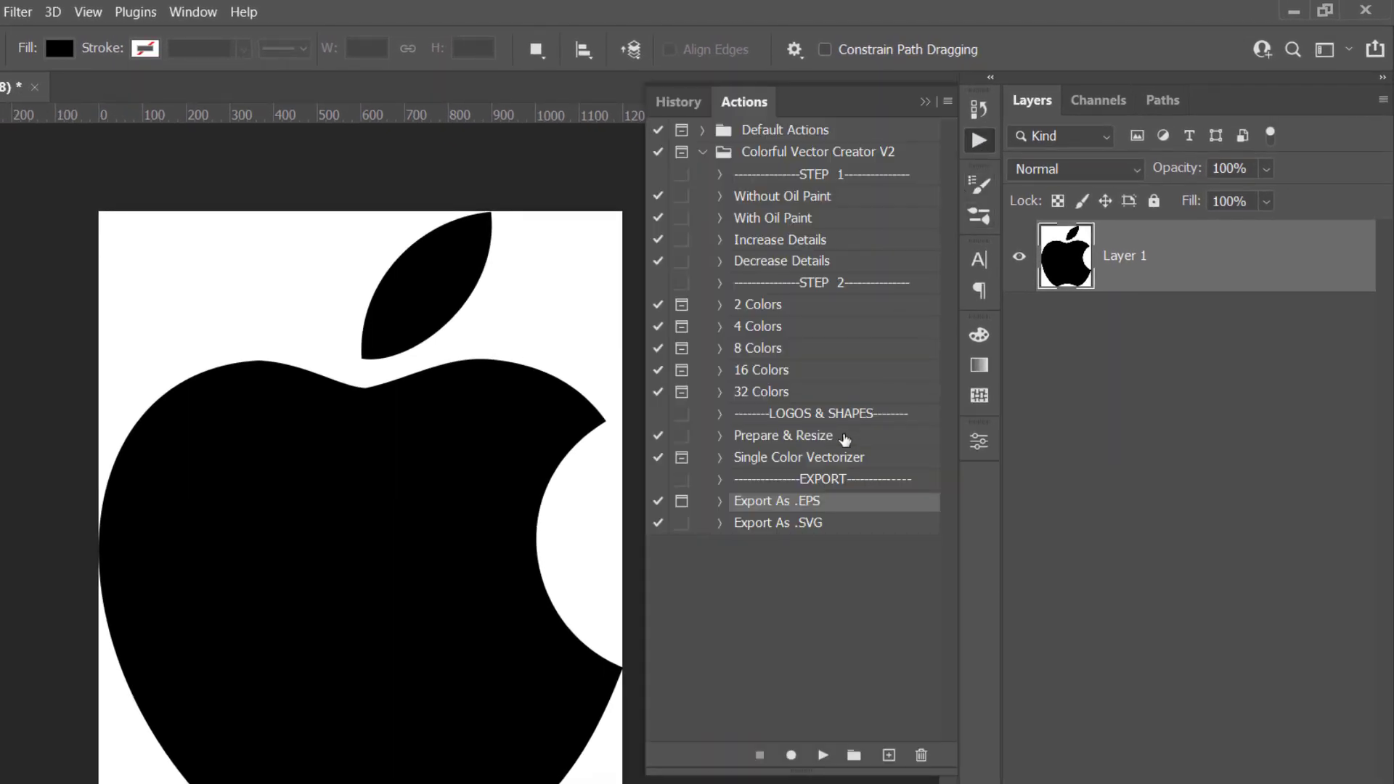
{"action": "left_click", "coordinate": [844, 438]}
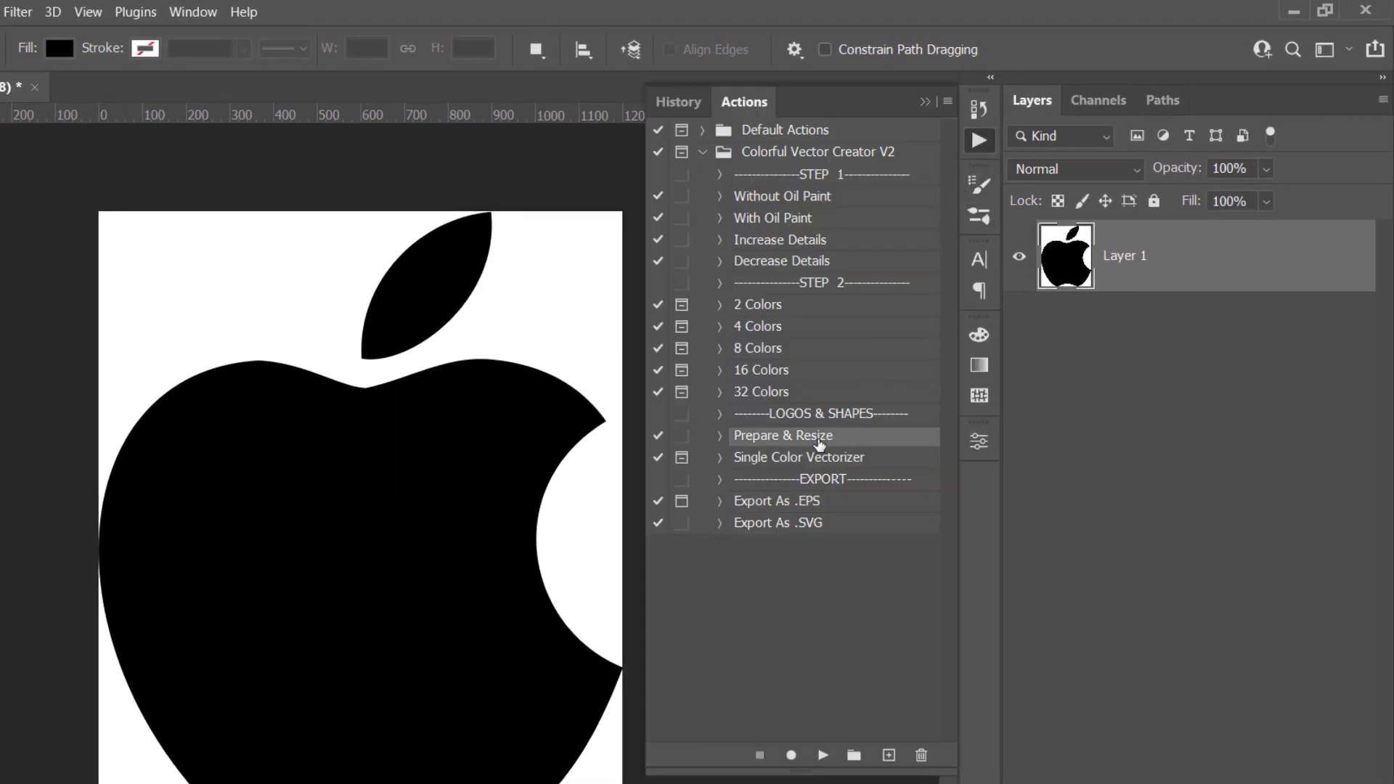
{"action": "left_click", "coordinate": [1189, 270]}
{"action": "left_click", "coordinate": [822, 755]}
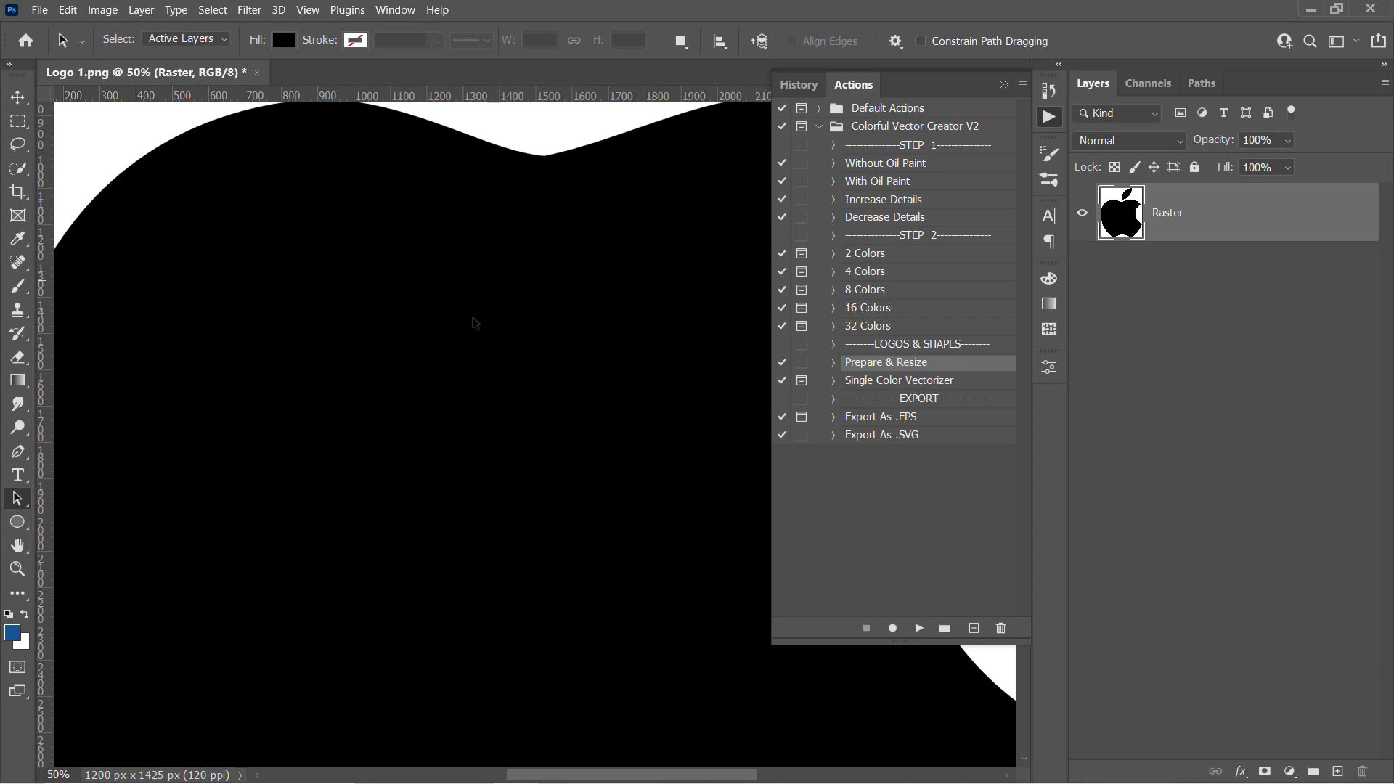
{"action": "key", "text": "ctrl+0"}
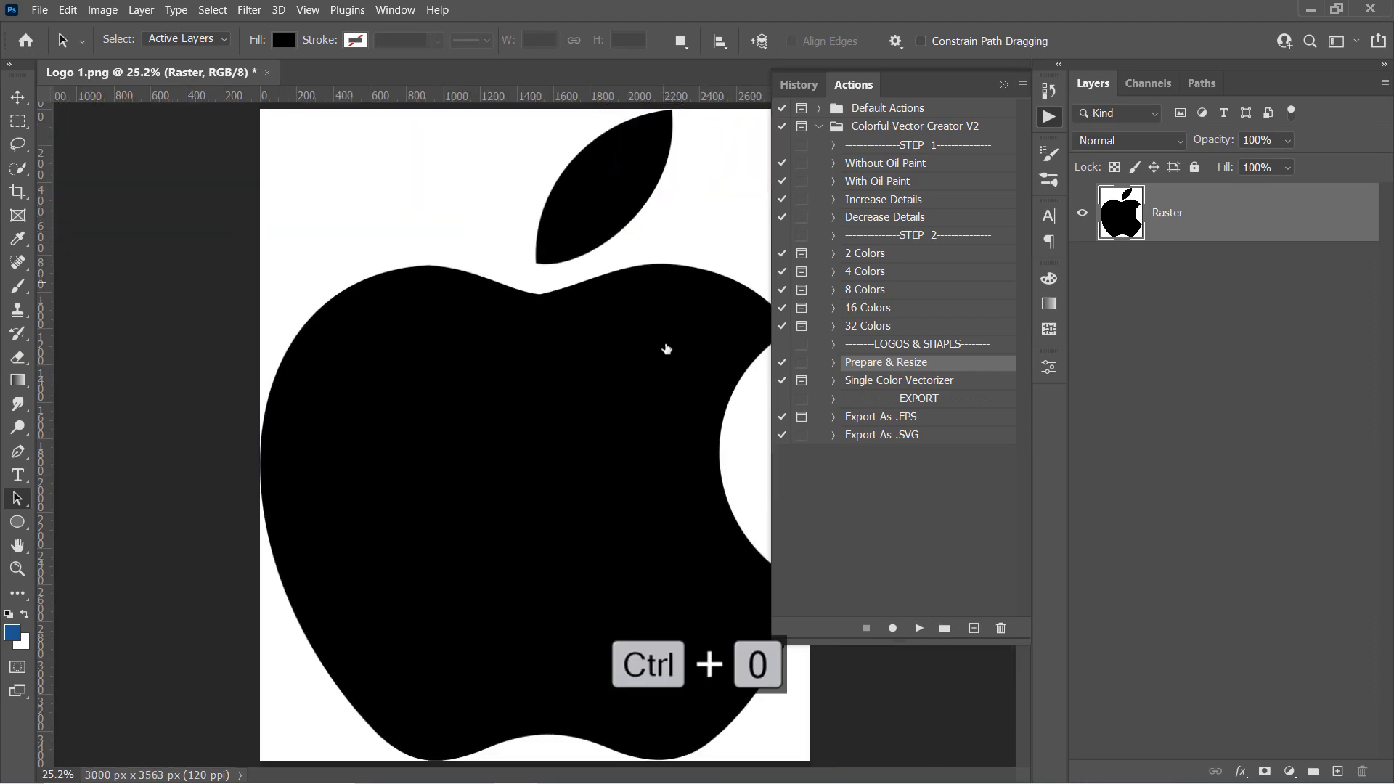
Step: Run Single Color Vectorizer, sampling the apple's black with raised fuzziness to make Color Fill 1
{"action": "left_click", "coordinate": [916, 382]}
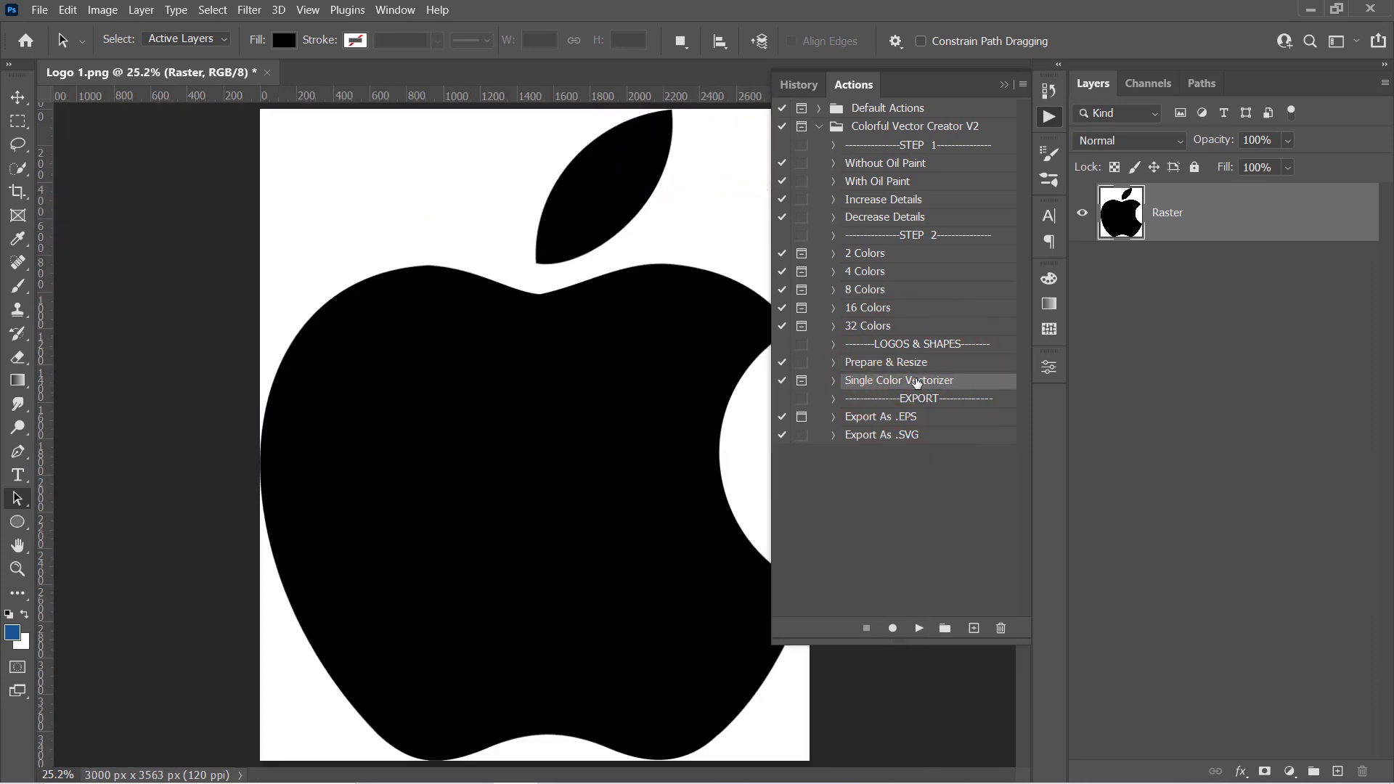
{"action": "left_click", "coordinate": [918, 628]}
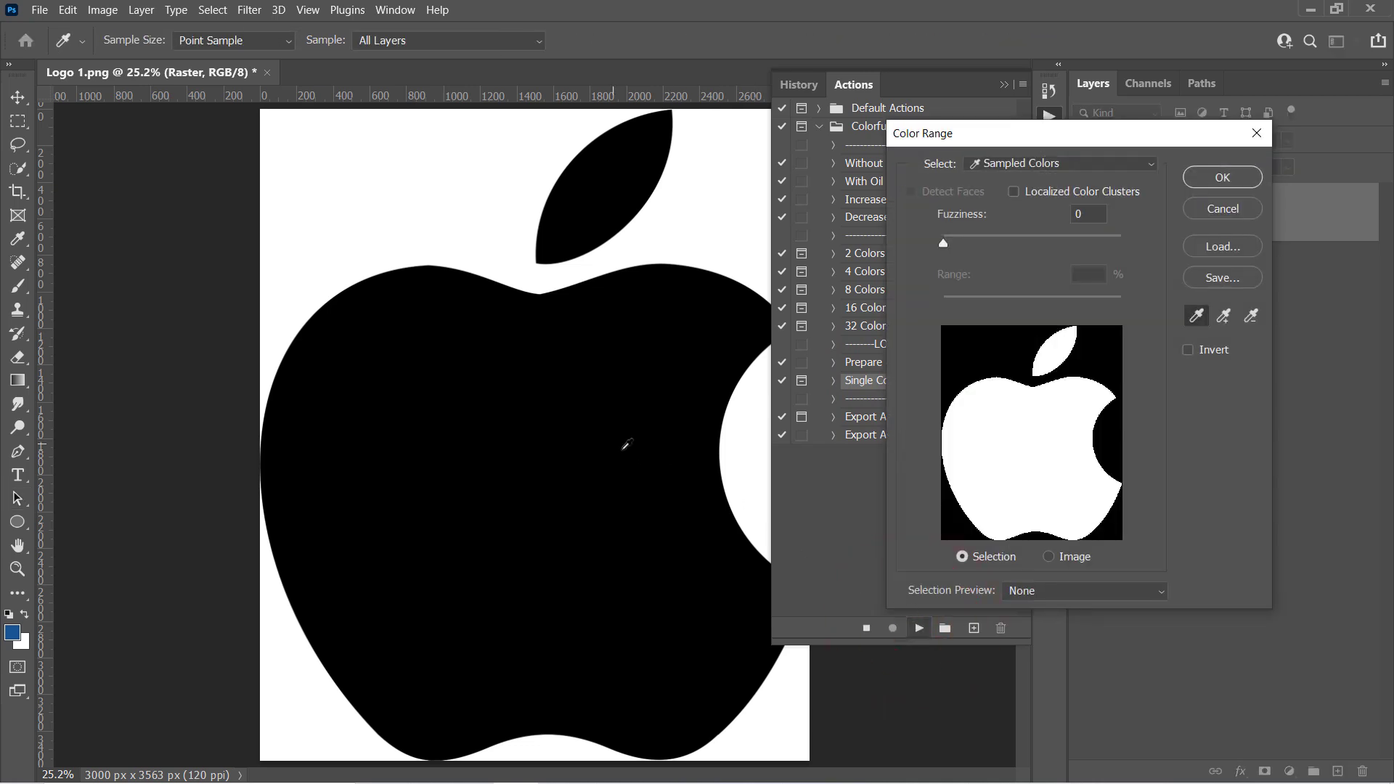
{"action": "left_click", "coordinate": [591, 424]}
{"action": "left_click_drag", "start_coordinate": [943, 243], "coordinate": [1083, 242]}
{"action": "left_click", "coordinate": [1220, 179]}
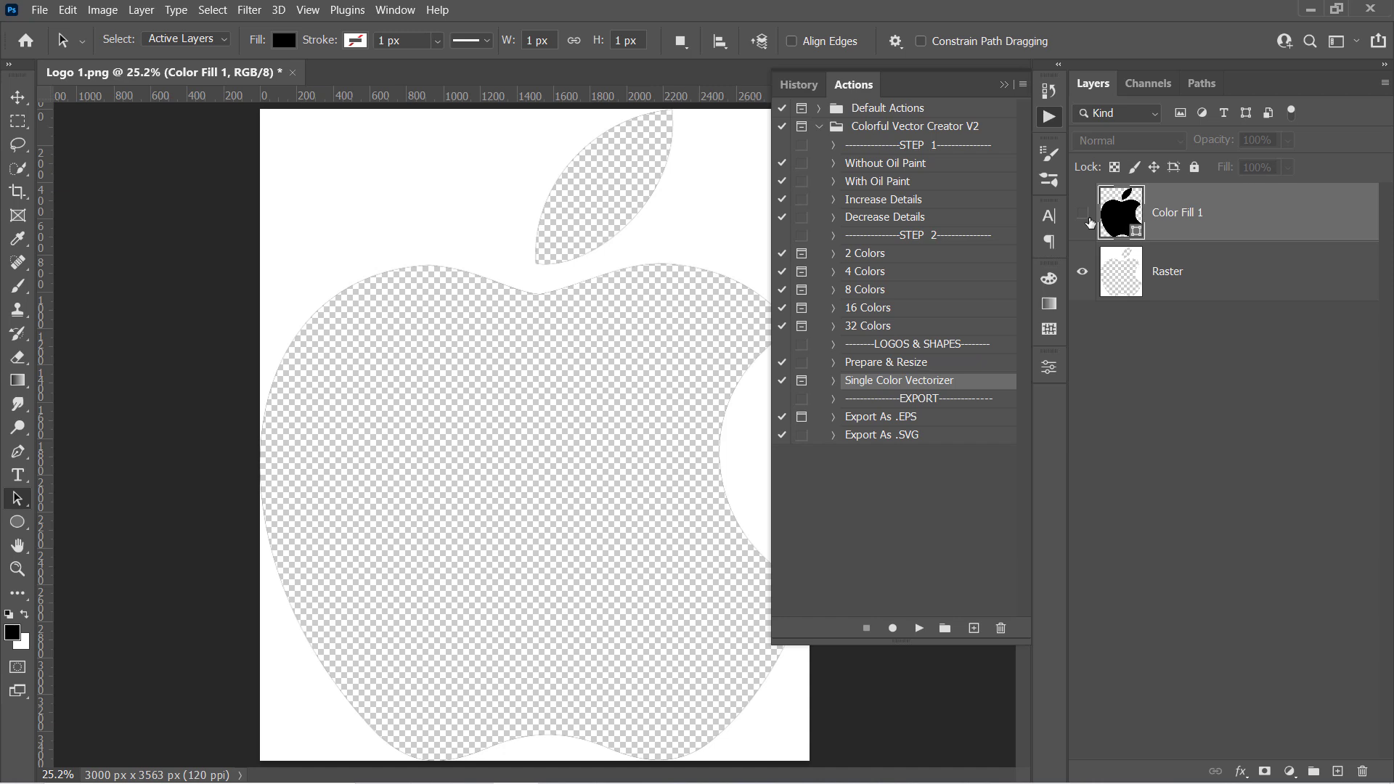
Step: Show Color Fill 1, delete the original Raster layer and inspect the leaf path's anchor points
{"action": "left_click", "coordinate": [1085, 214]}
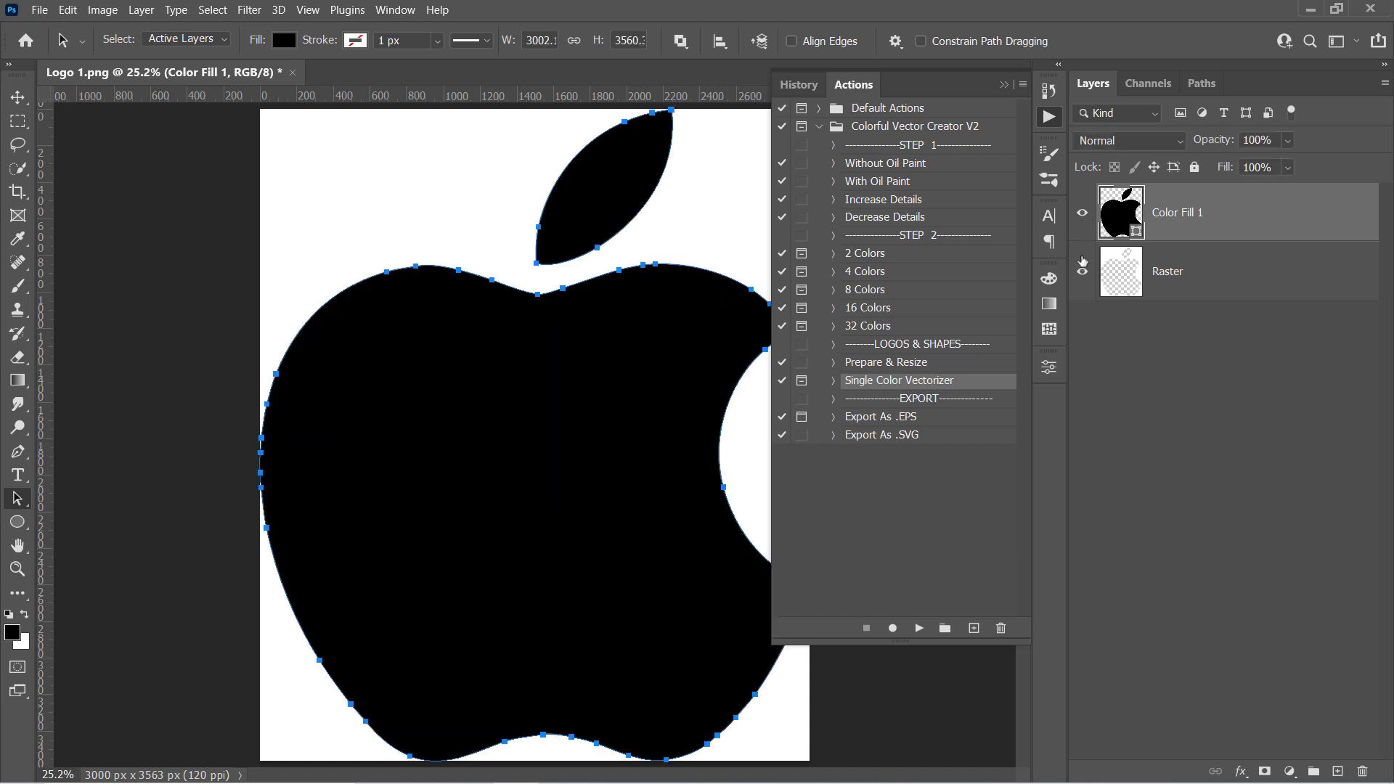
{"action": "left_click", "coordinate": [1086, 276]}
{"action": "left_click", "coordinate": [1175, 274]}
{"action": "key", "text": "Delete"}
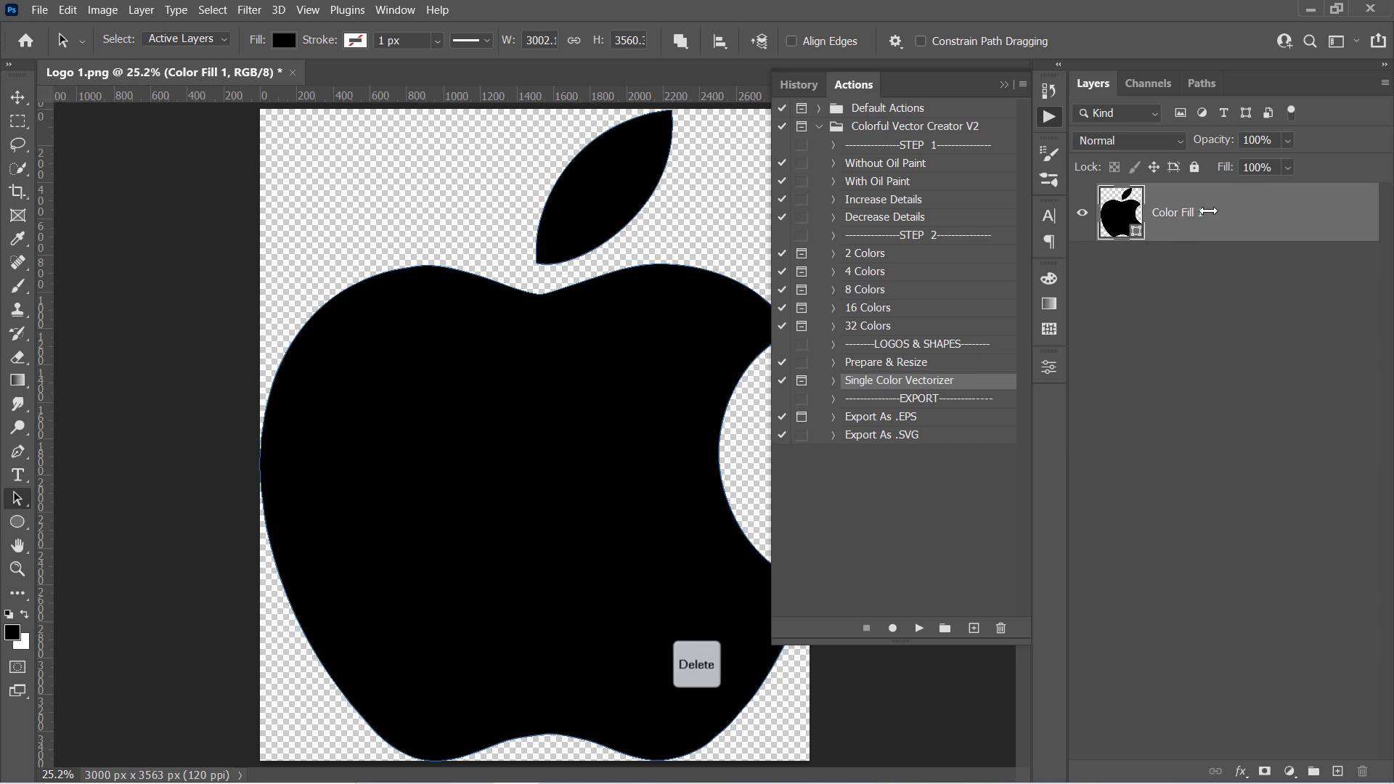
{"action": "left_click", "coordinate": [16, 504]}
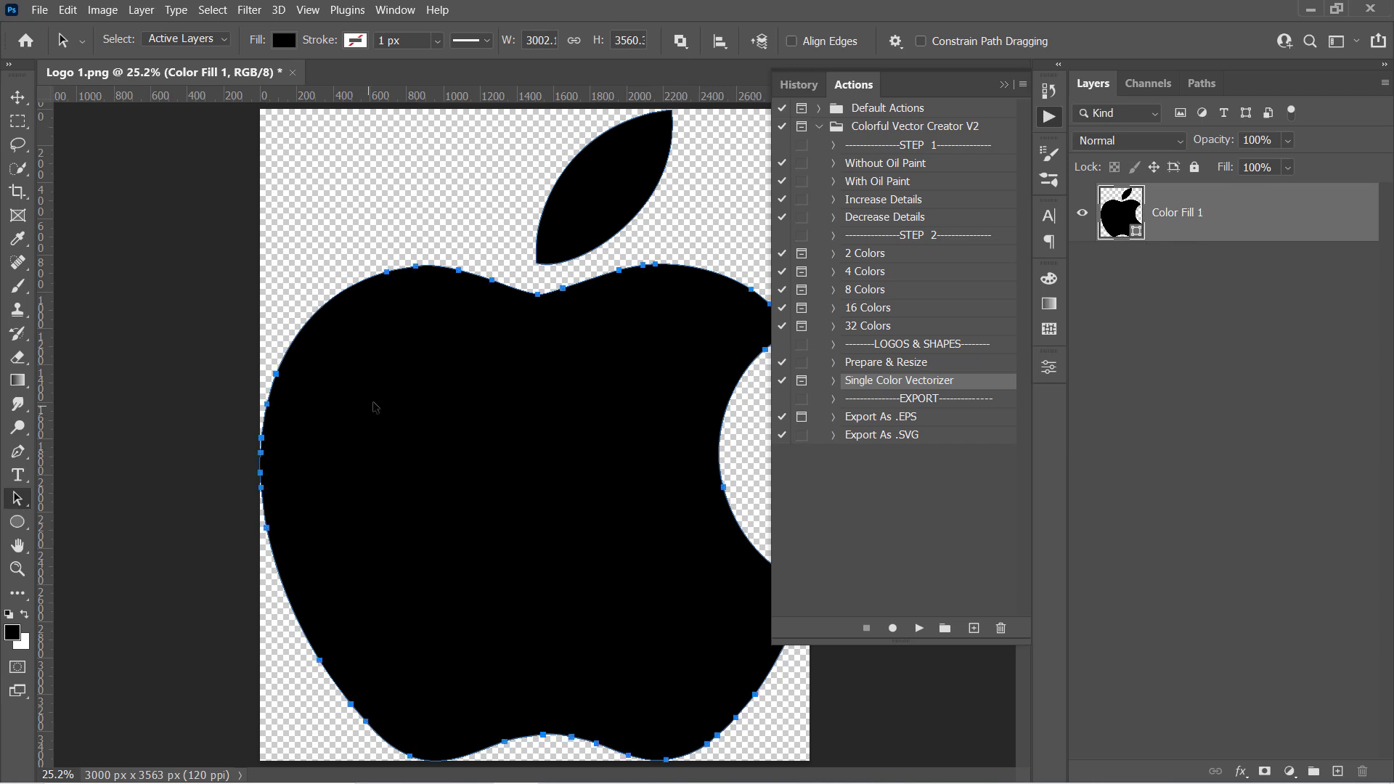
{"action": "left_click", "coordinate": [586, 197]}
Step: In Example 1.psd turn off Smart Guides and delete the black Shape 1 layer, leaving Main
{"action": "left_click", "coordinate": [574, 434]}
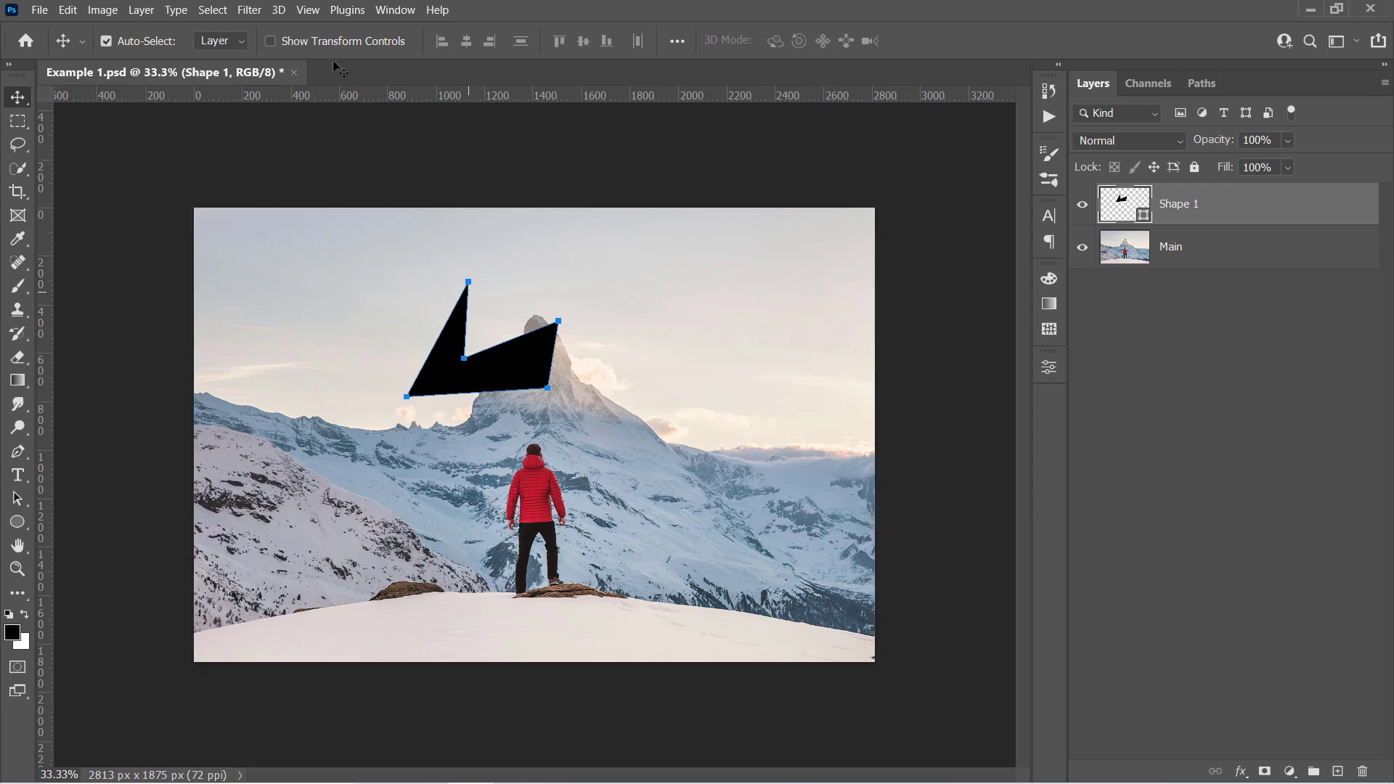
{"action": "left_click", "coordinate": [307, 9]}
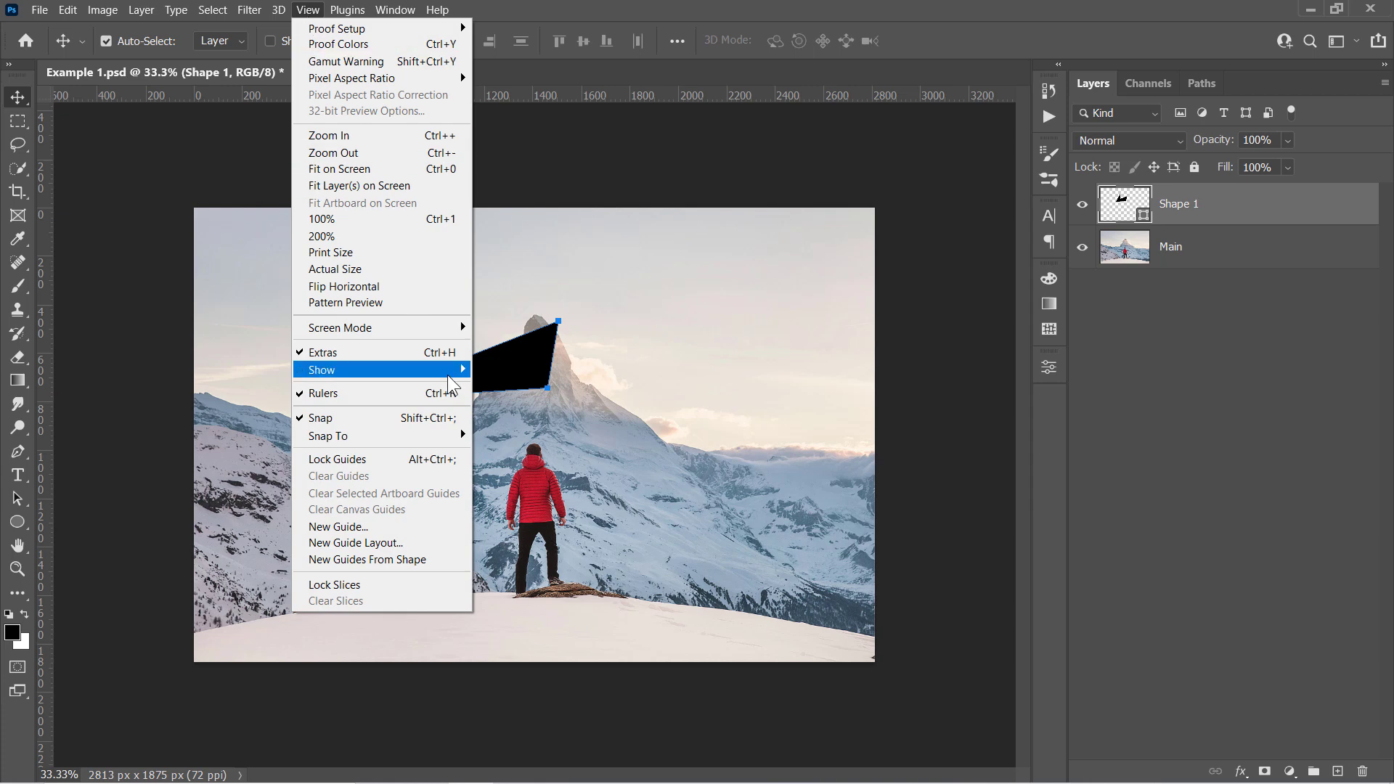
{"action": "mouse_move", "coordinate": [327, 370]}
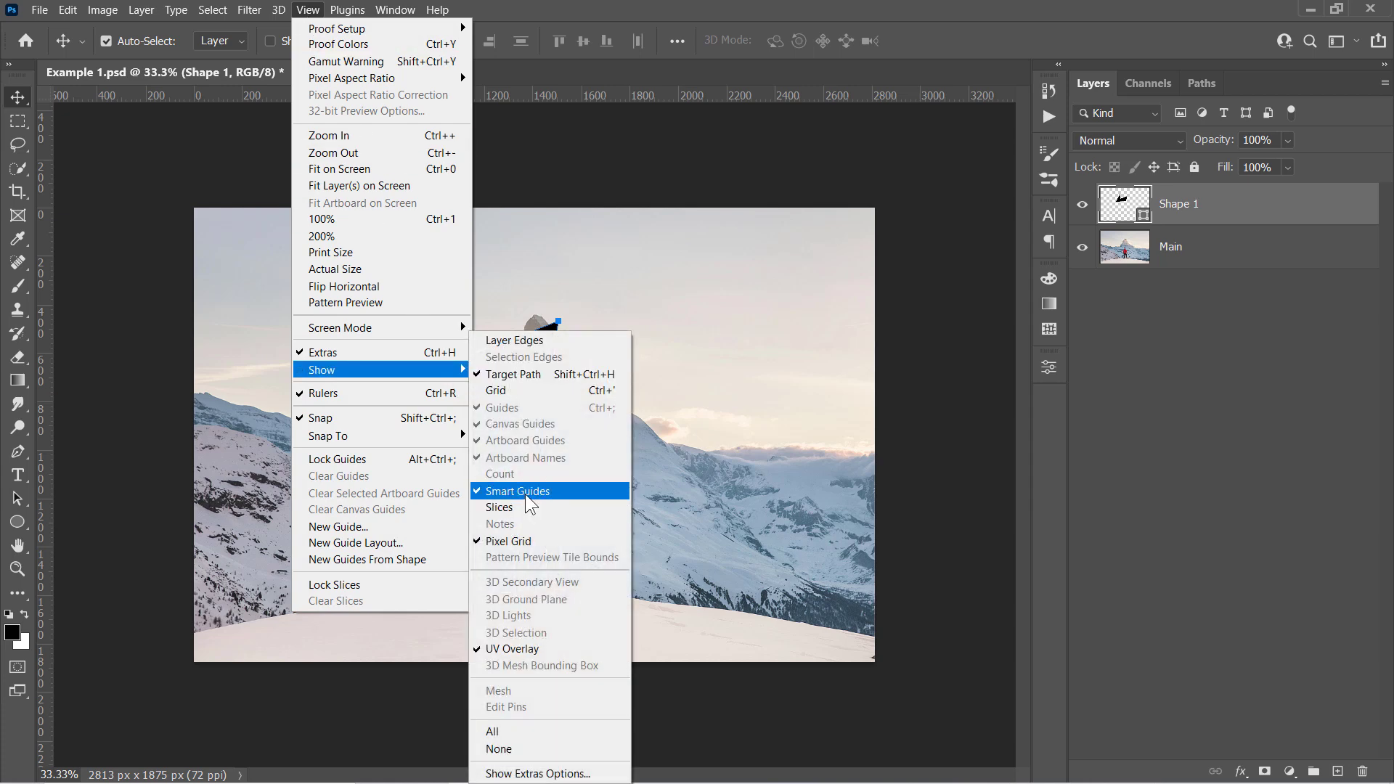
{"action": "left_click", "coordinate": [525, 491]}
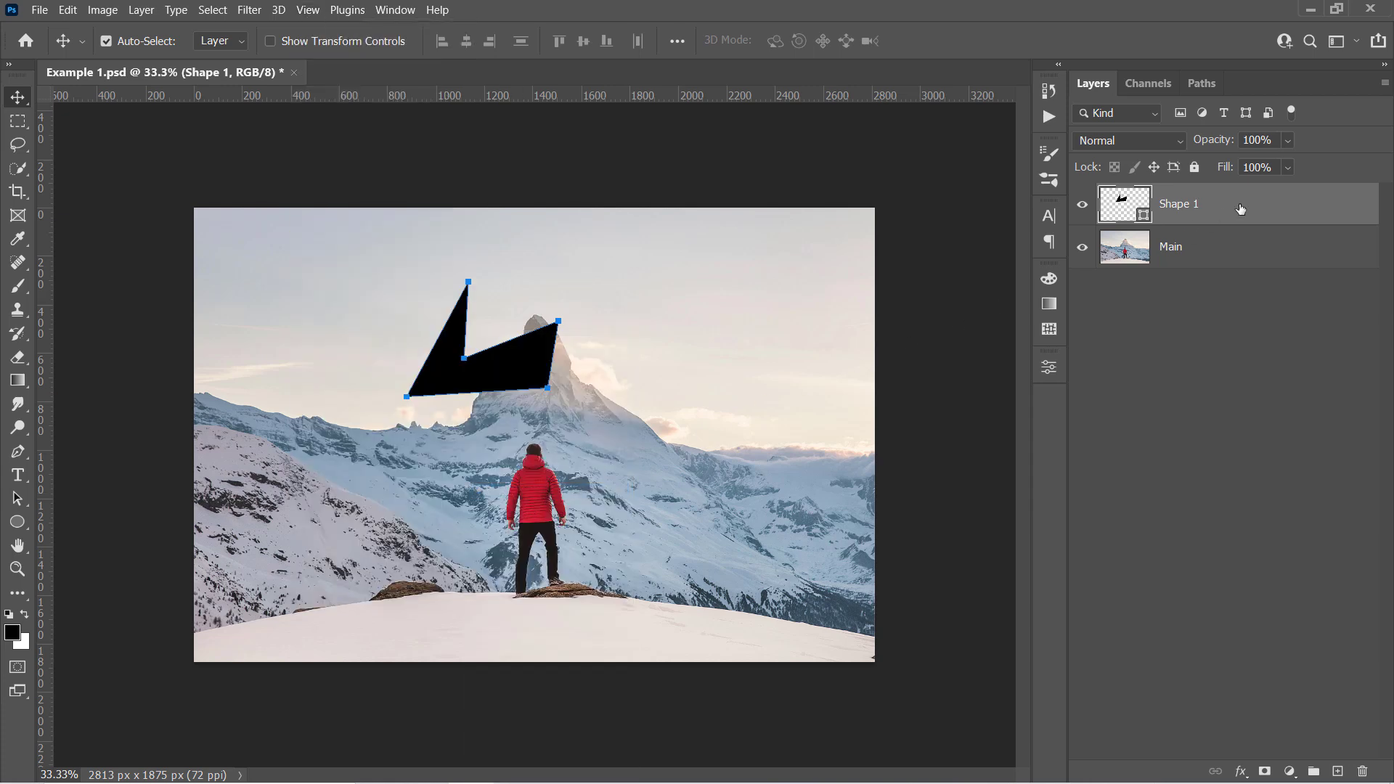
{"action": "key", "text": "Delete"}
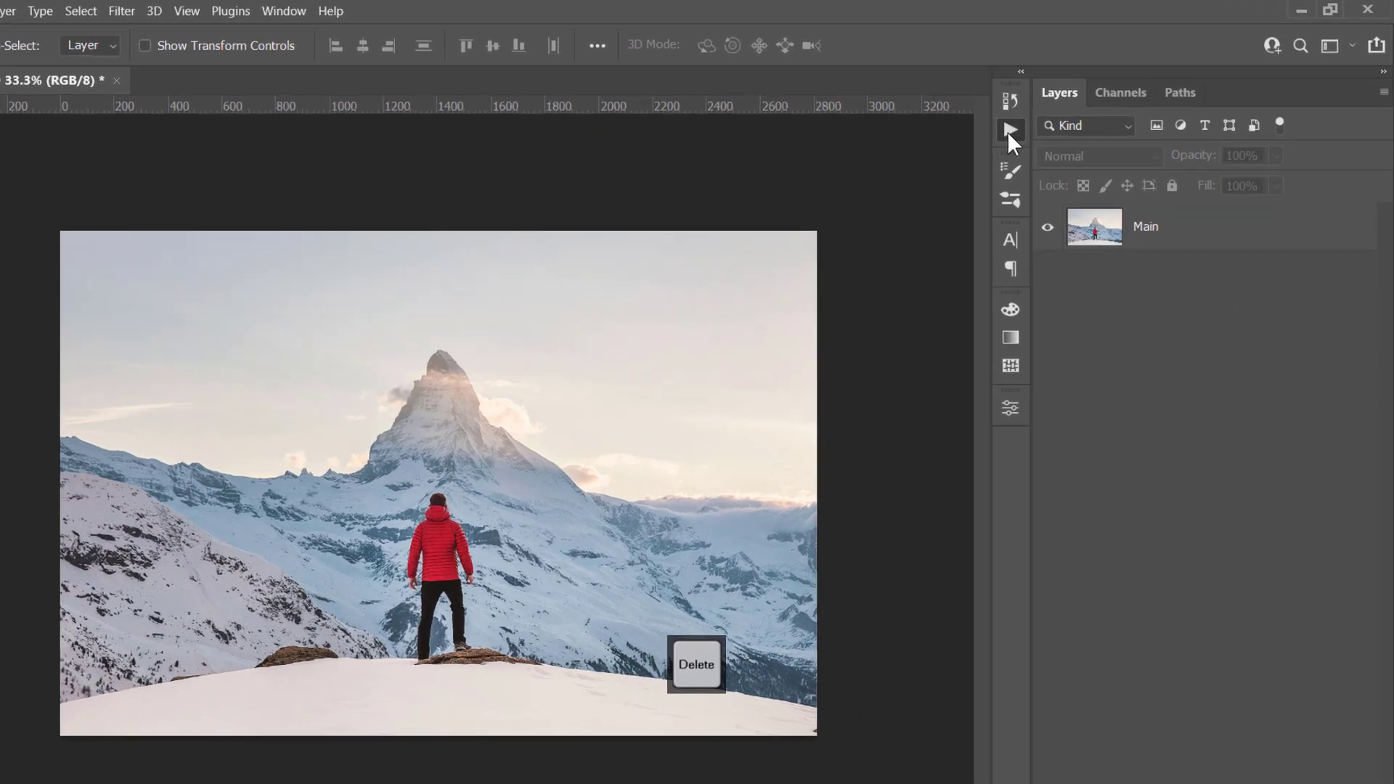
Step: Run Without Oil Paint on the Main layer to create a stylised Effect layer and compare it
{"action": "left_click", "coordinate": [1008, 132]}
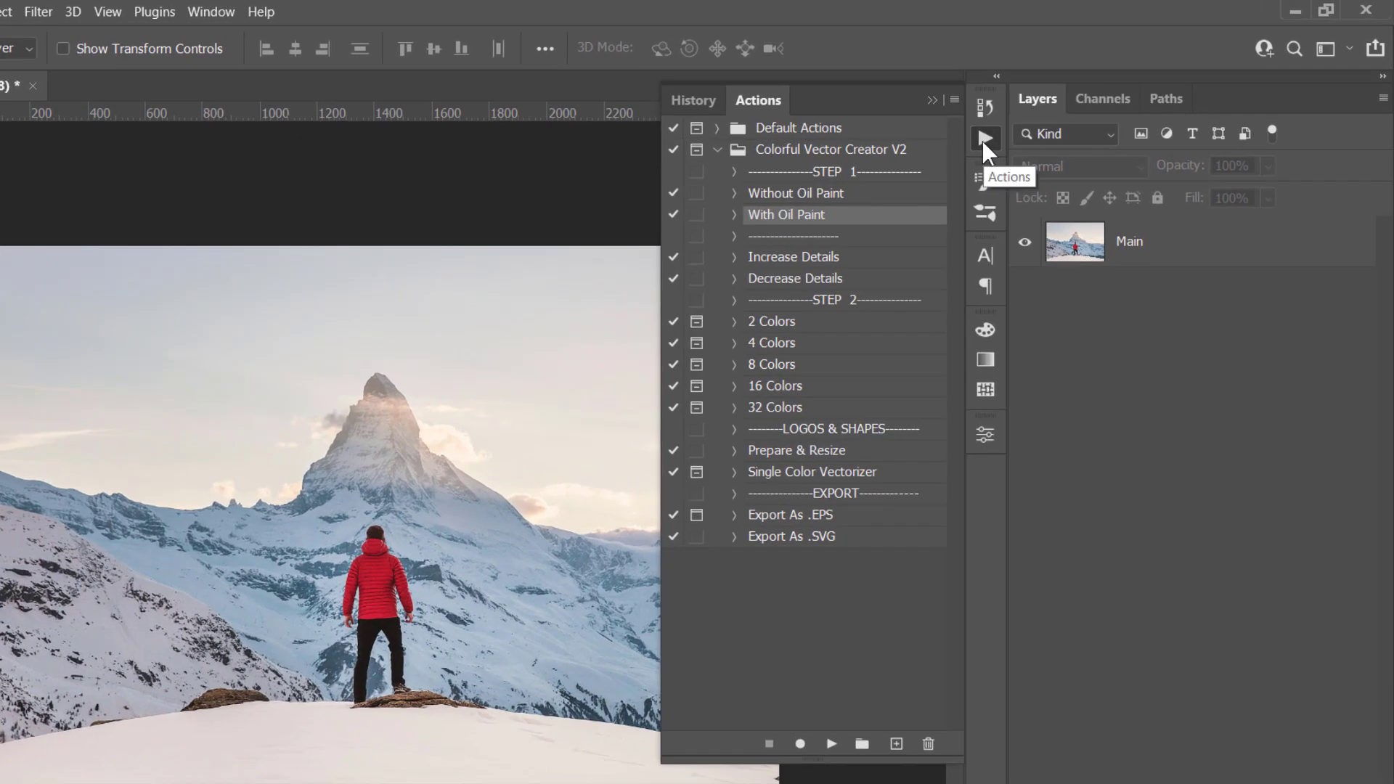
{"action": "left_click", "coordinate": [859, 196]}
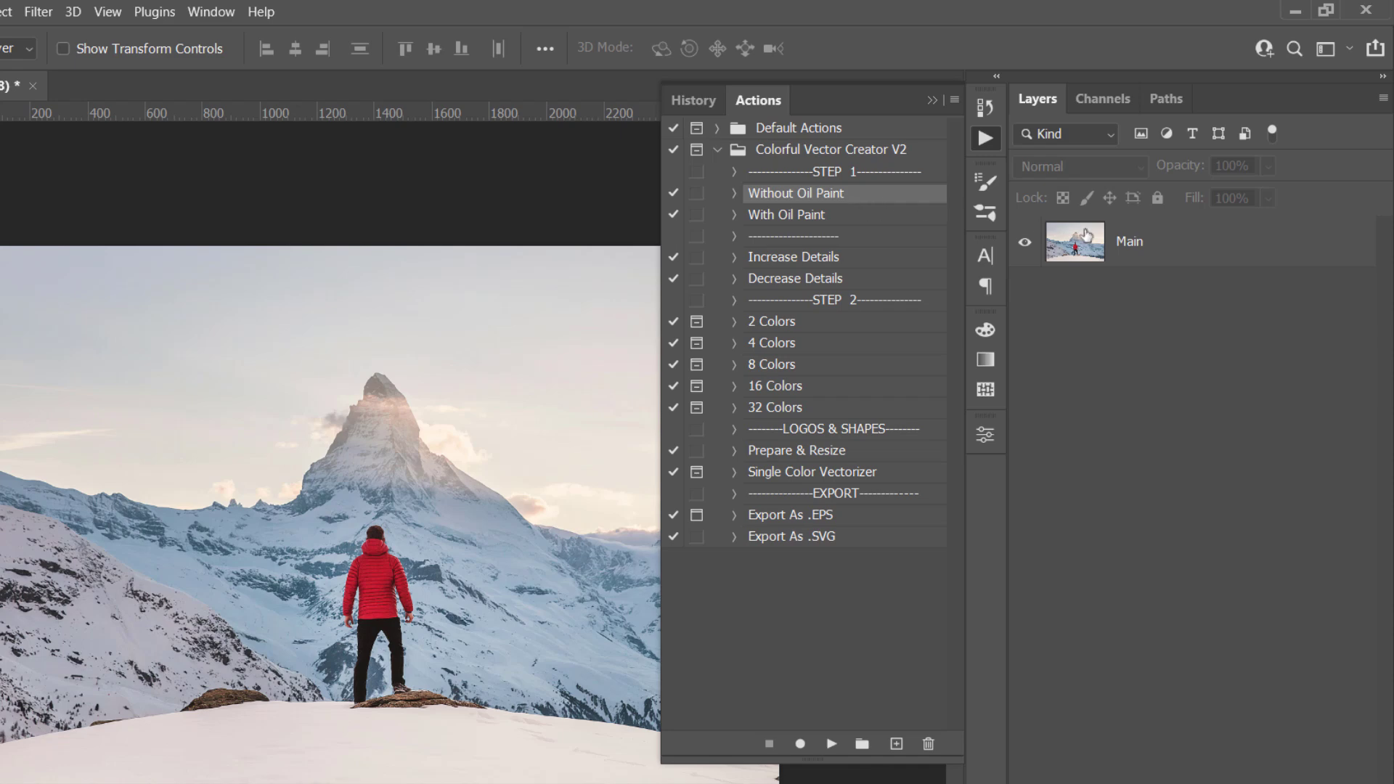
{"action": "left_click", "coordinate": [1223, 257]}
{"action": "left_click", "coordinate": [829, 743]}
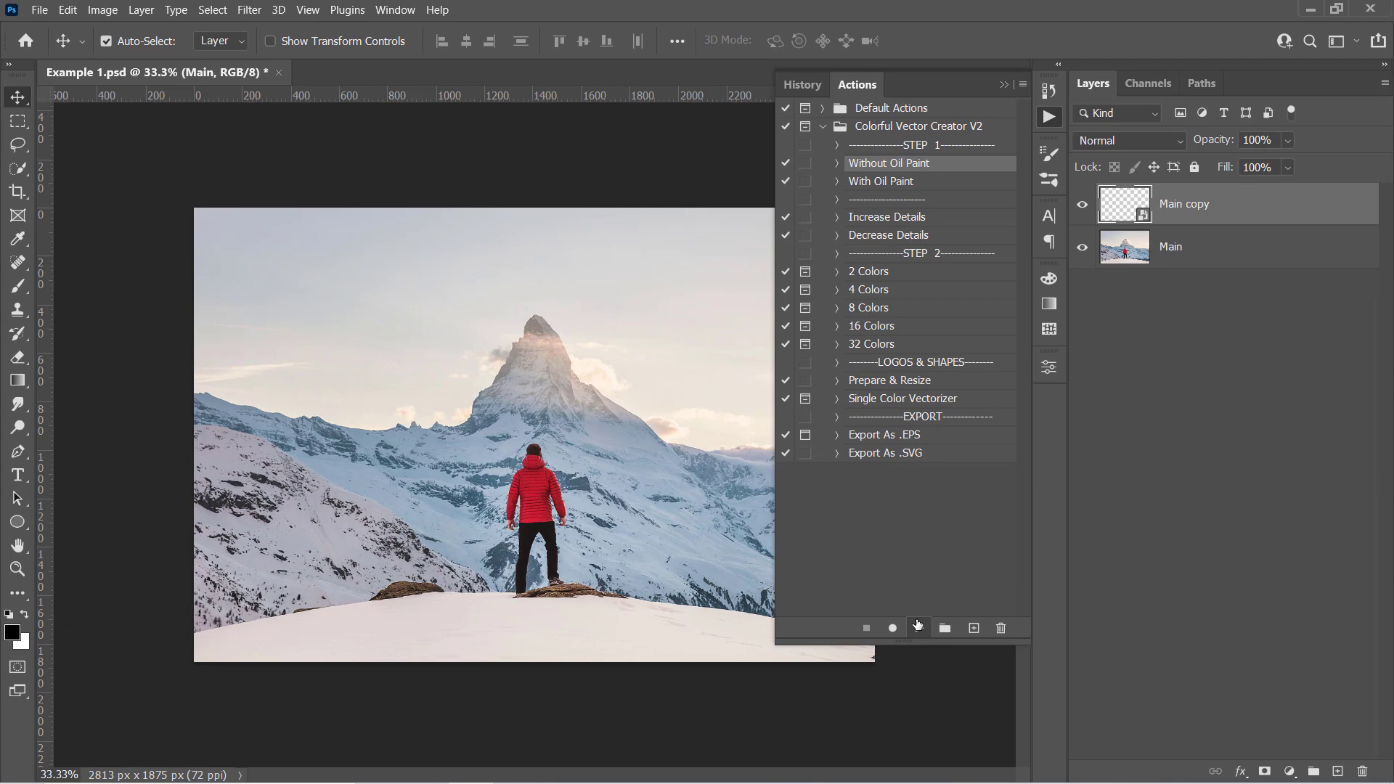
{"action": "key", "text": "ctrl+0"}
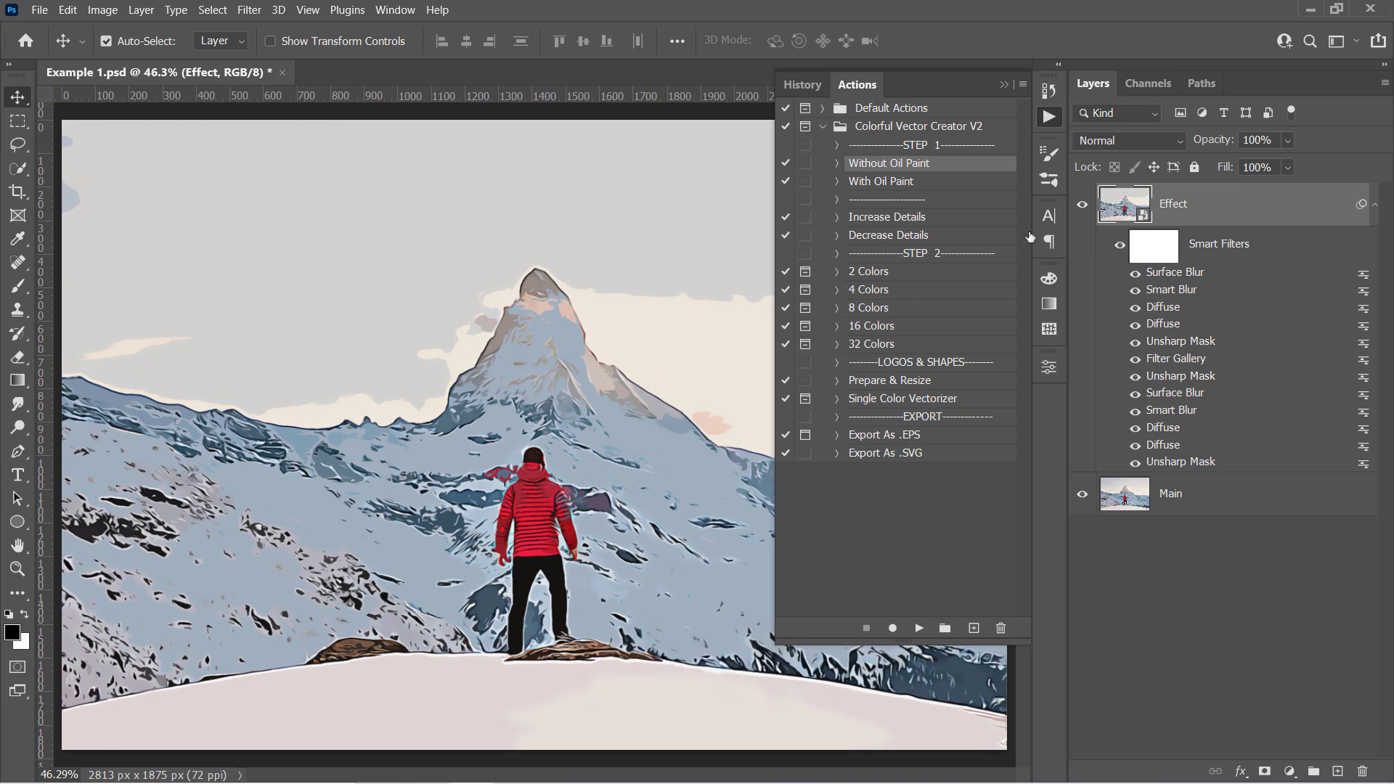
{"action": "left_click", "coordinate": [1083, 205]}
Step: Choose the 8 Colors vectorizer step instead of 2 Colors
{"action": "left_click", "coordinate": [868, 271]}
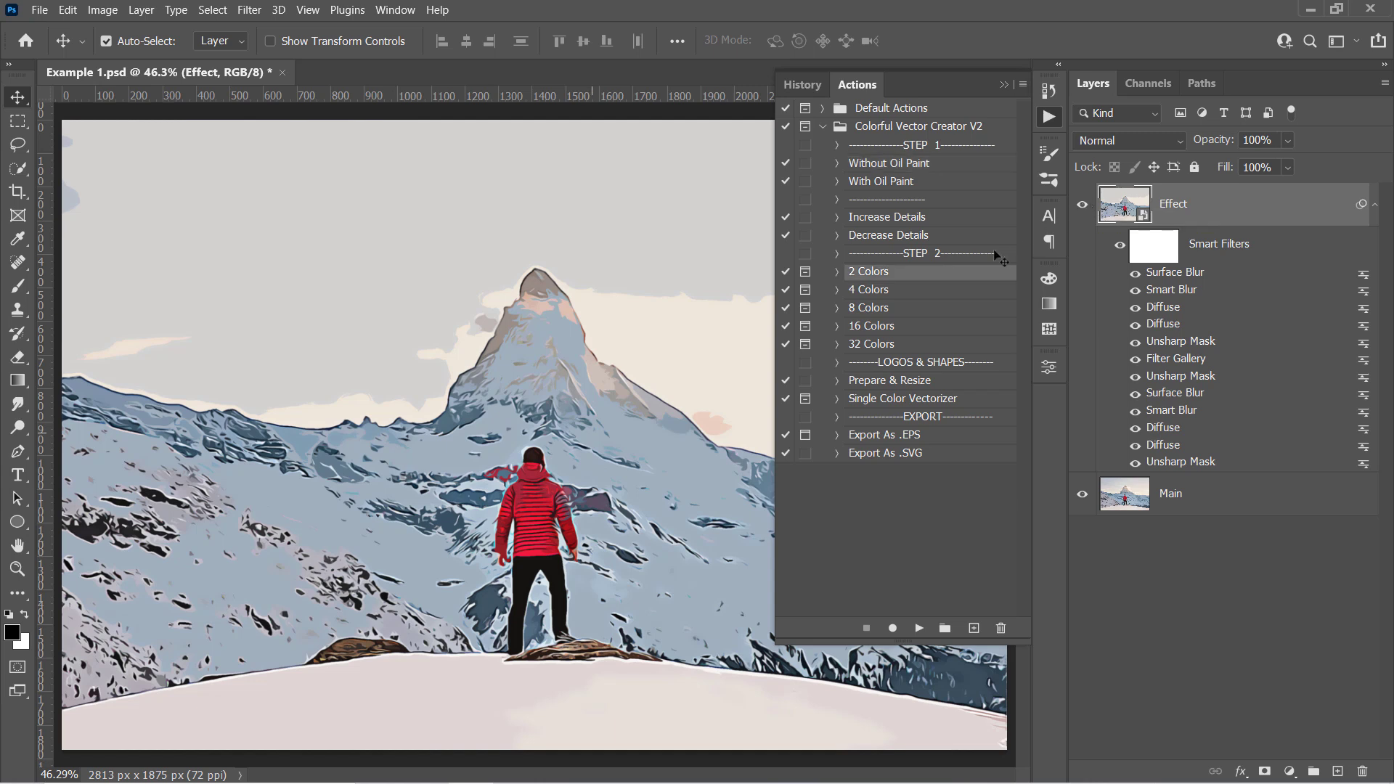
{"action": "left_click", "coordinate": [879, 308]}
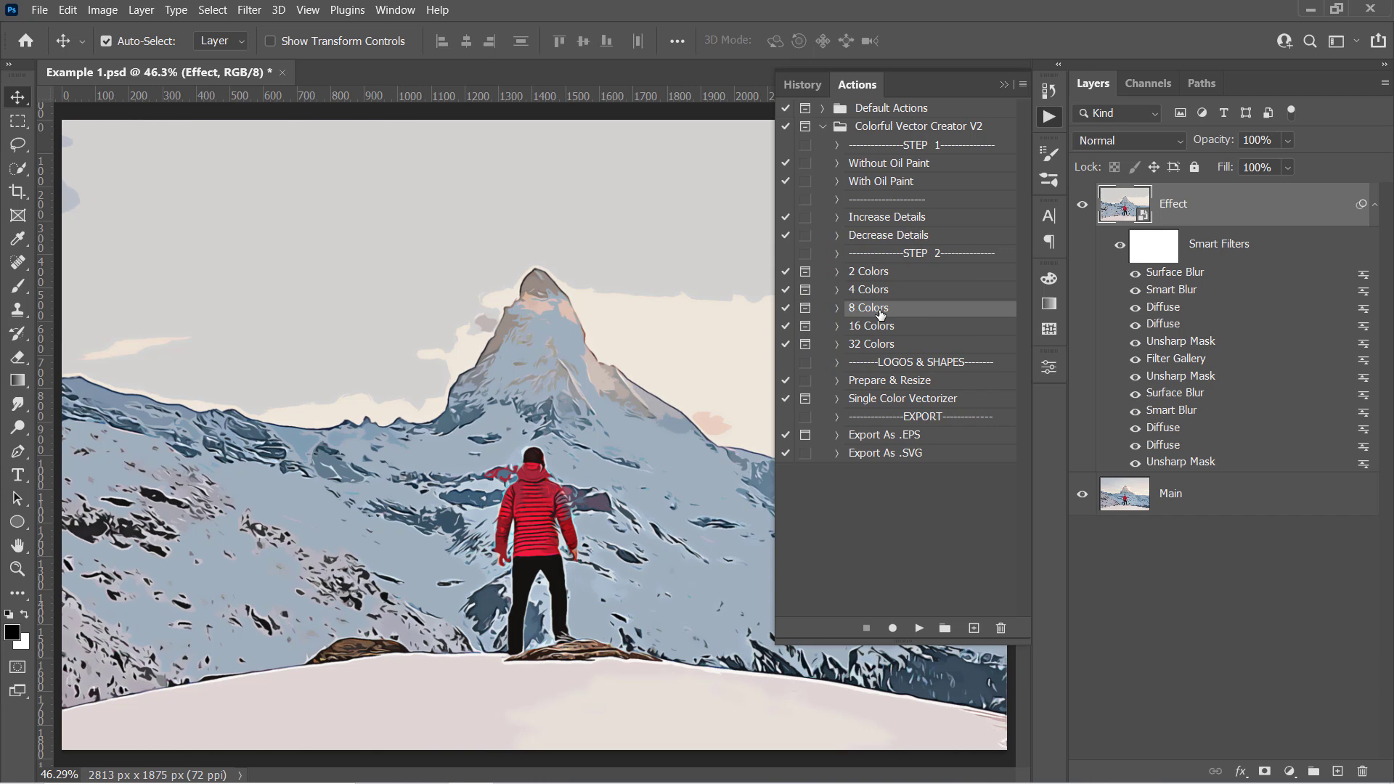
Step: Run 8 Colors, sampling the sky and mountain colours in the first Color Range dialogs
{"action": "left_click", "coordinate": [918, 627]}
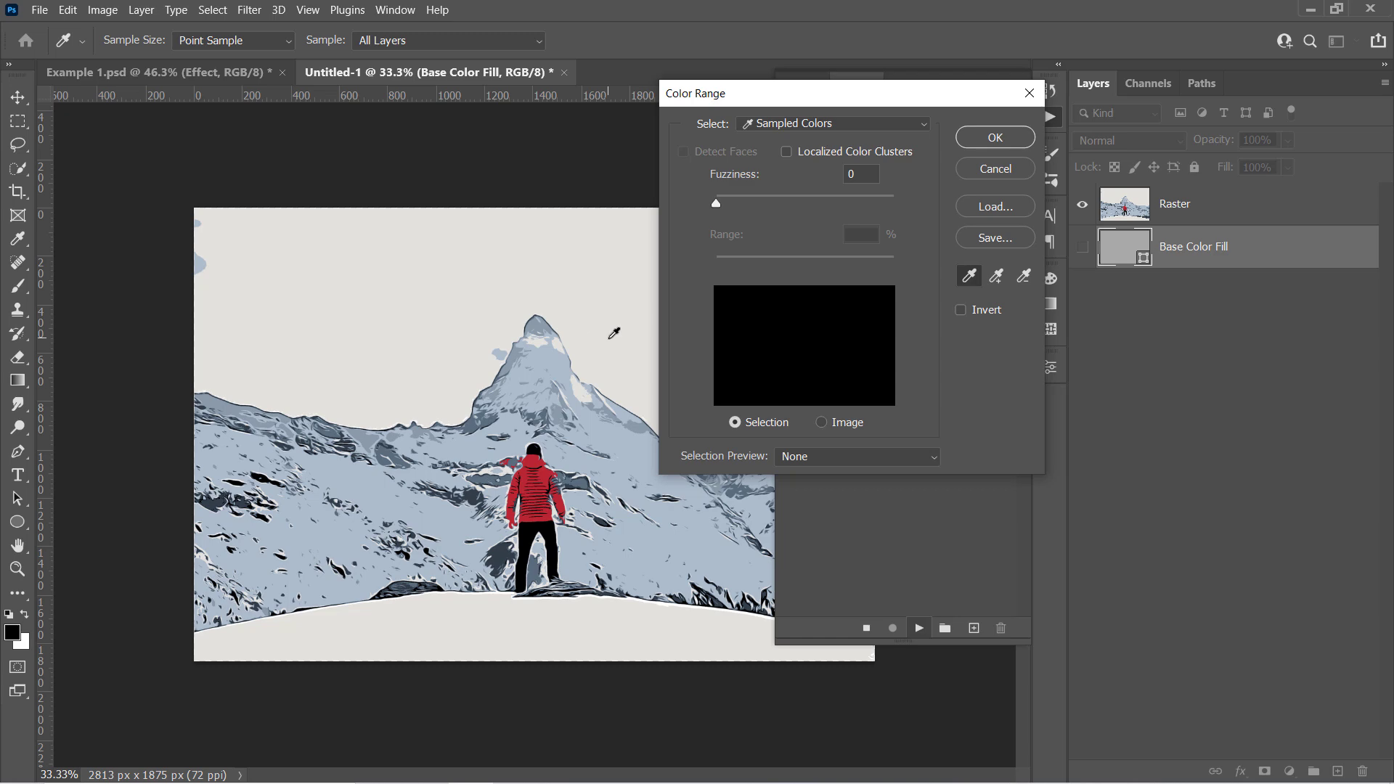
{"action": "left_click", "coordinate": [613, 334]}
{"action": "left_click", "coordinate": [995, 137]}
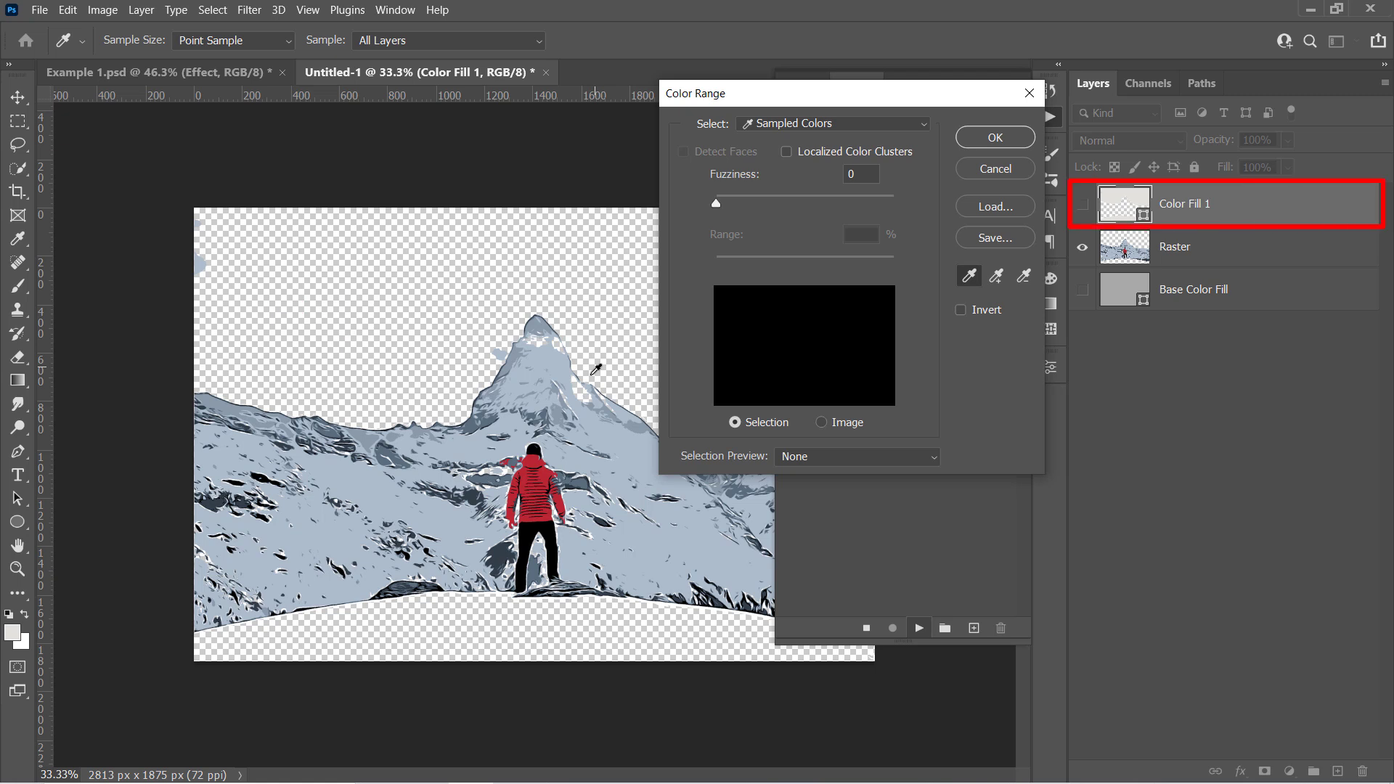
{"action": "left_click", "coordinate": [566, 360]}
{"action": "key", "text": "Return"}
{"action": "left_click", "coordinate": [565, 409]}
{"action": "left_click", "coordinate": [996, 138]}
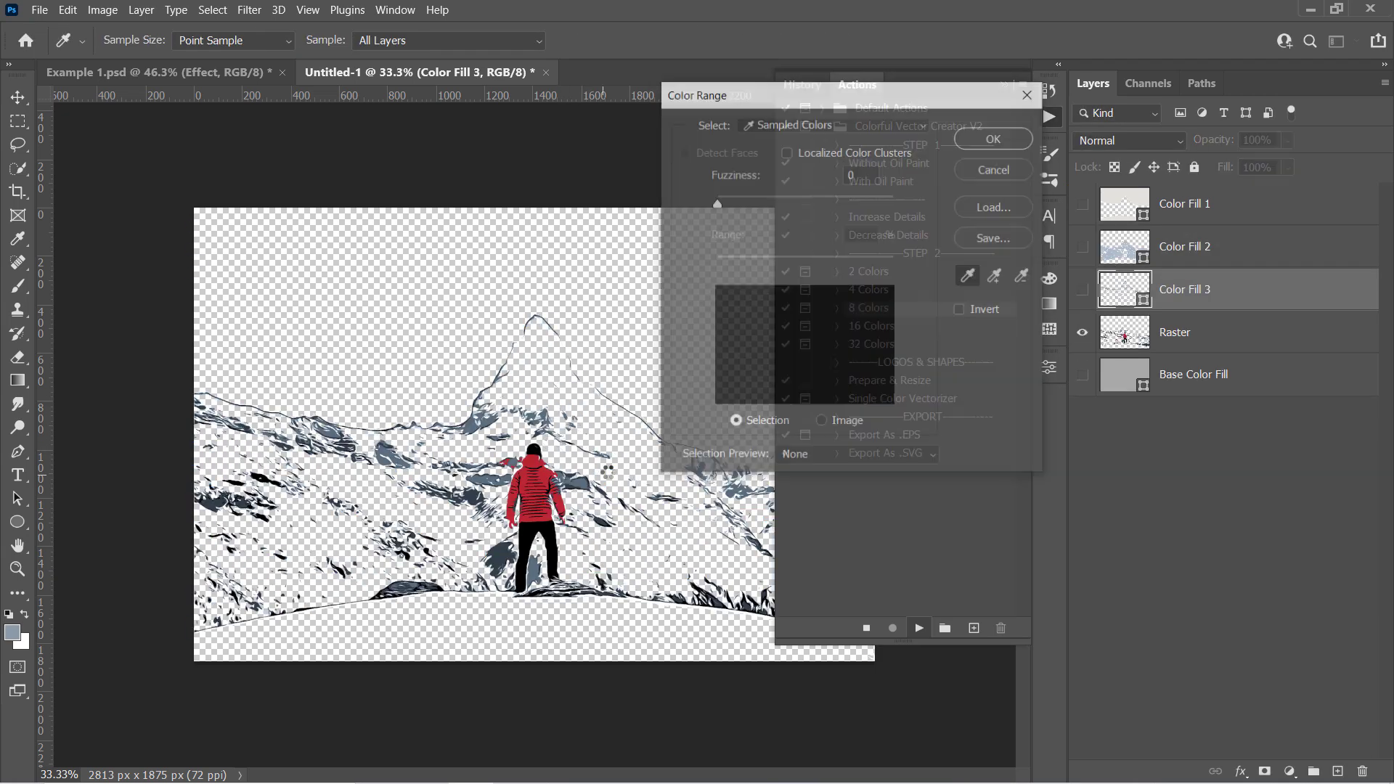
{"action": "left_click", "coordinate": [806, 303]}
{"action": "left_click", "coordinate": [994, 139]}
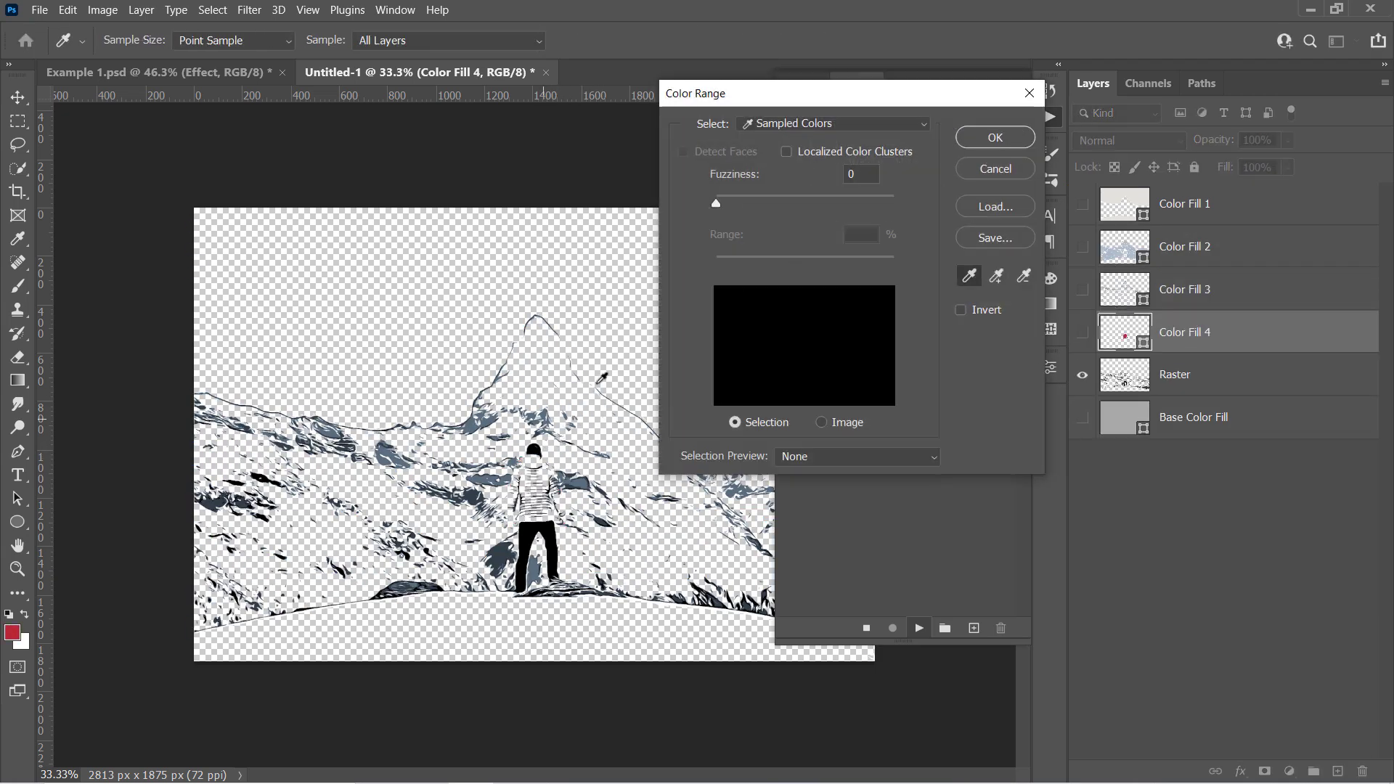
Step: Sample the remaining colours down to the snow, then make all eight Color Fill layers visible
{"action": "left_click", "coordinate": [550, 409]}
{"action": "key", "text": "Return"}
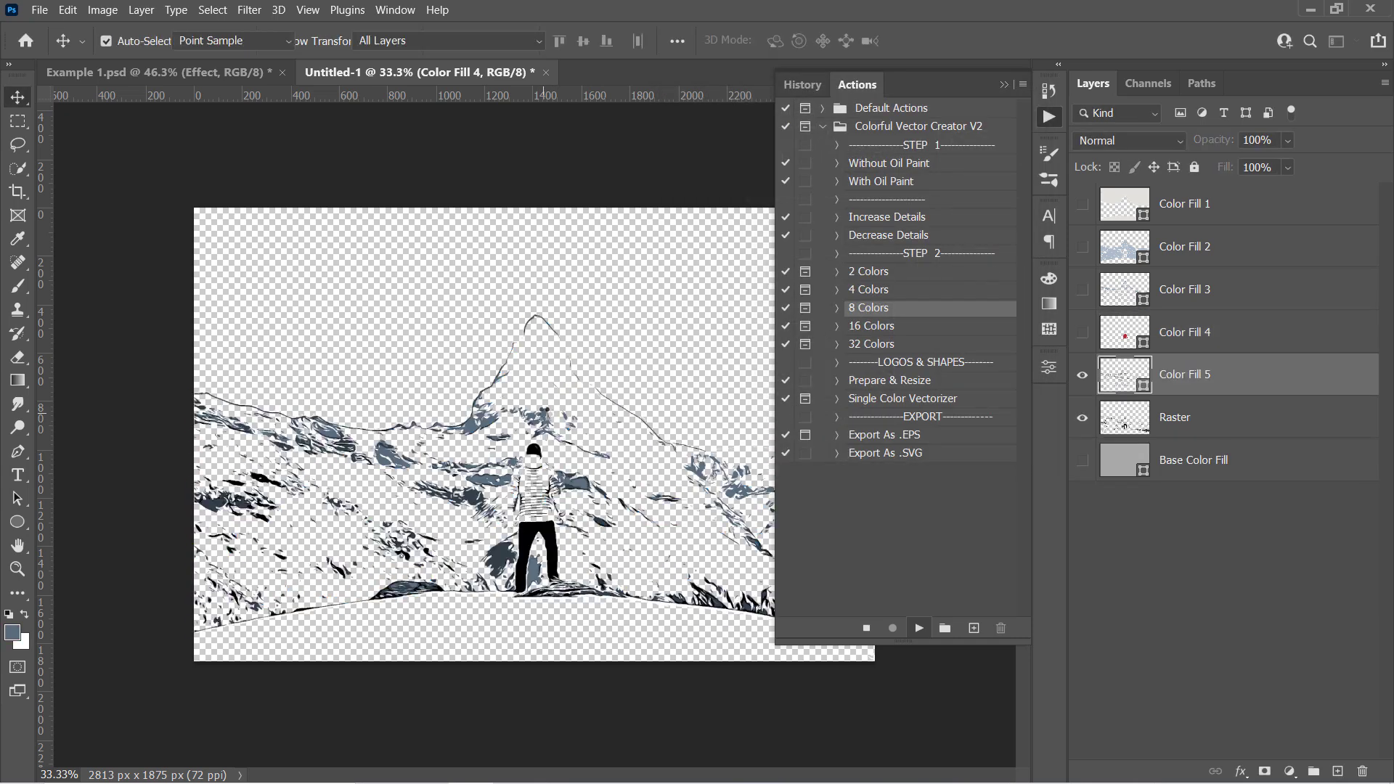
{"action": "key", "text": "Return"}
{"action": "key", "text": "Return"}
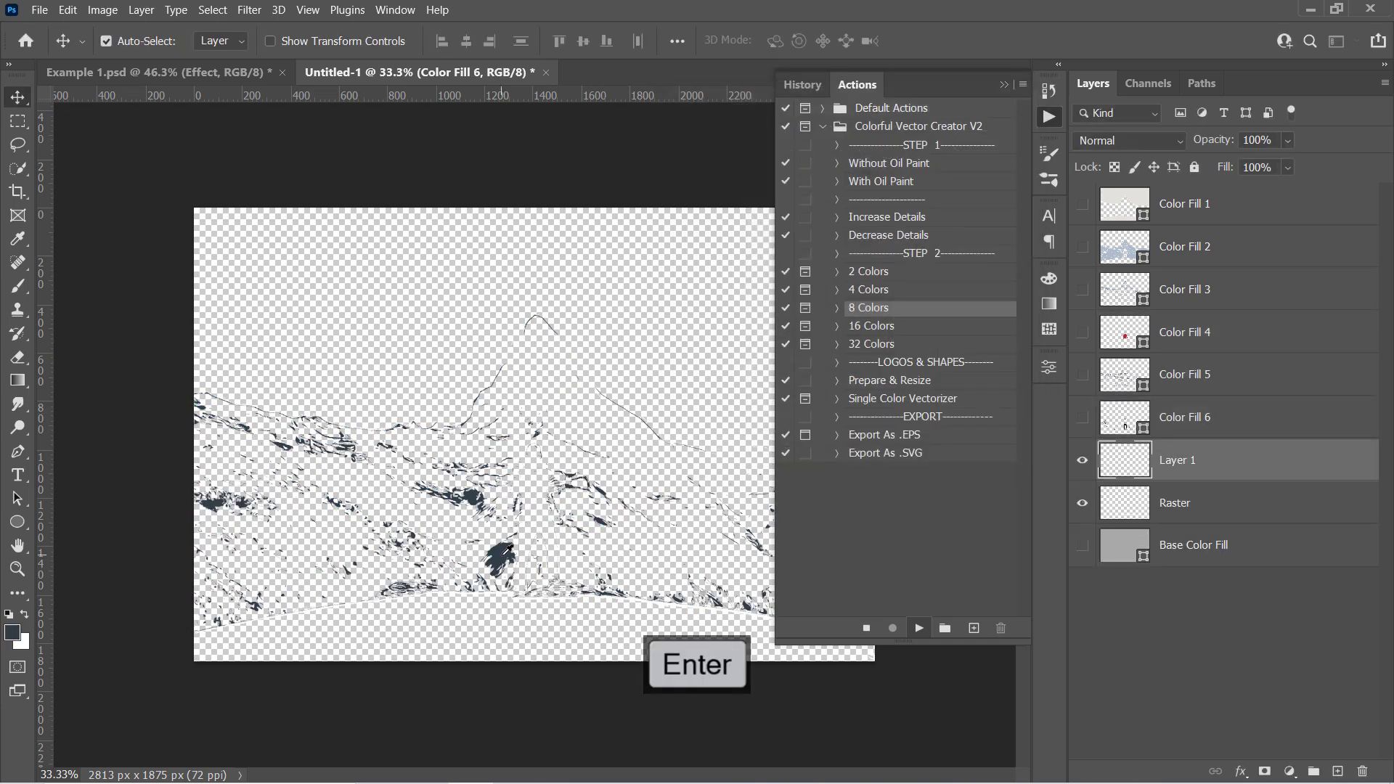
{"action": "left_click", "coordinate": [504, 550]}
{"action": "key", "text": "Return"}
{"action": "left_click", "coordinate": [509, 577]}
{"action": "key", "text": "Return"}
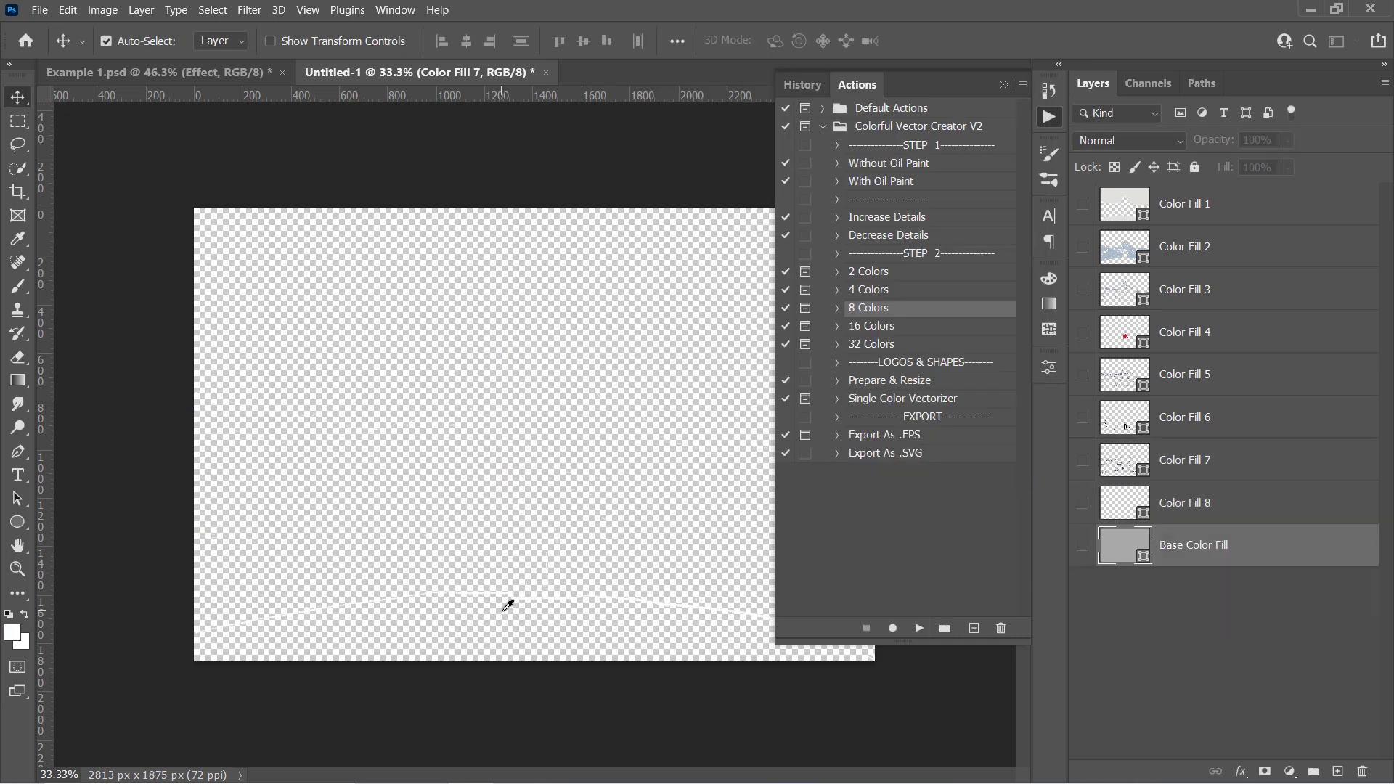
{"action": "left_click_drag", "start_coordinate": [1086, 547], "coordinate": [1083, 207]}
Step: With the Pen tool, review the vector outlines of Color Fill 1–8 and the Base Color Fill
{"action": "left_click", "coordinate": [1004, 84]}
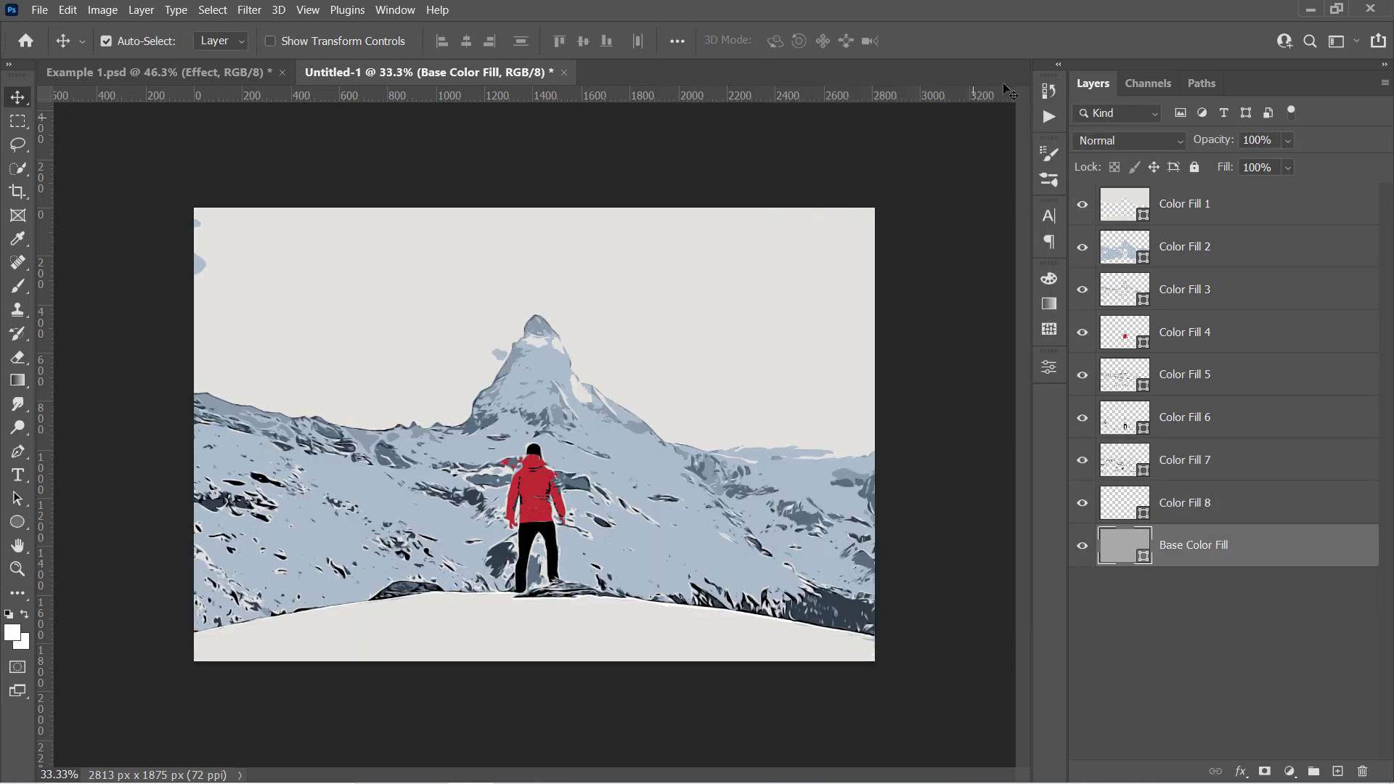
{"action": "key", "text": "p"}
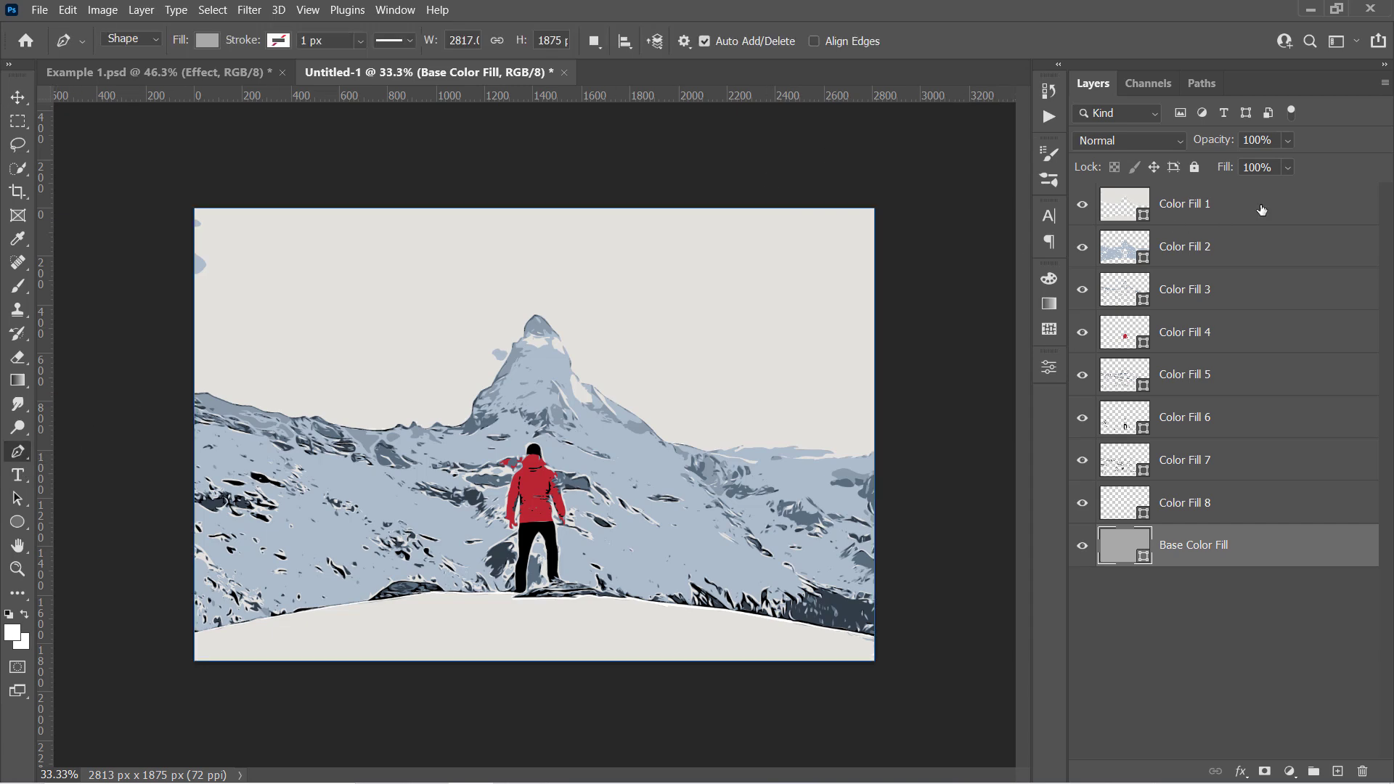
{"action": "left_click", "coordinate": [1261, 210]}
{"action": "left_click", "coordinate": [1262, 248]}
{"action": "left_click", "coordinate": [1263, 288]}
{"action": "left_click", "coordinate": [1274, 334]}
{"action": "left_click", "coordinate": [1278, 377]}
{"action": "left_click", "coordinate": [1272, 419]}
{"action": "left_click", "coordinate": [1272, 461]}
{"action": "left_click", "coordinate": [1270, 502]}
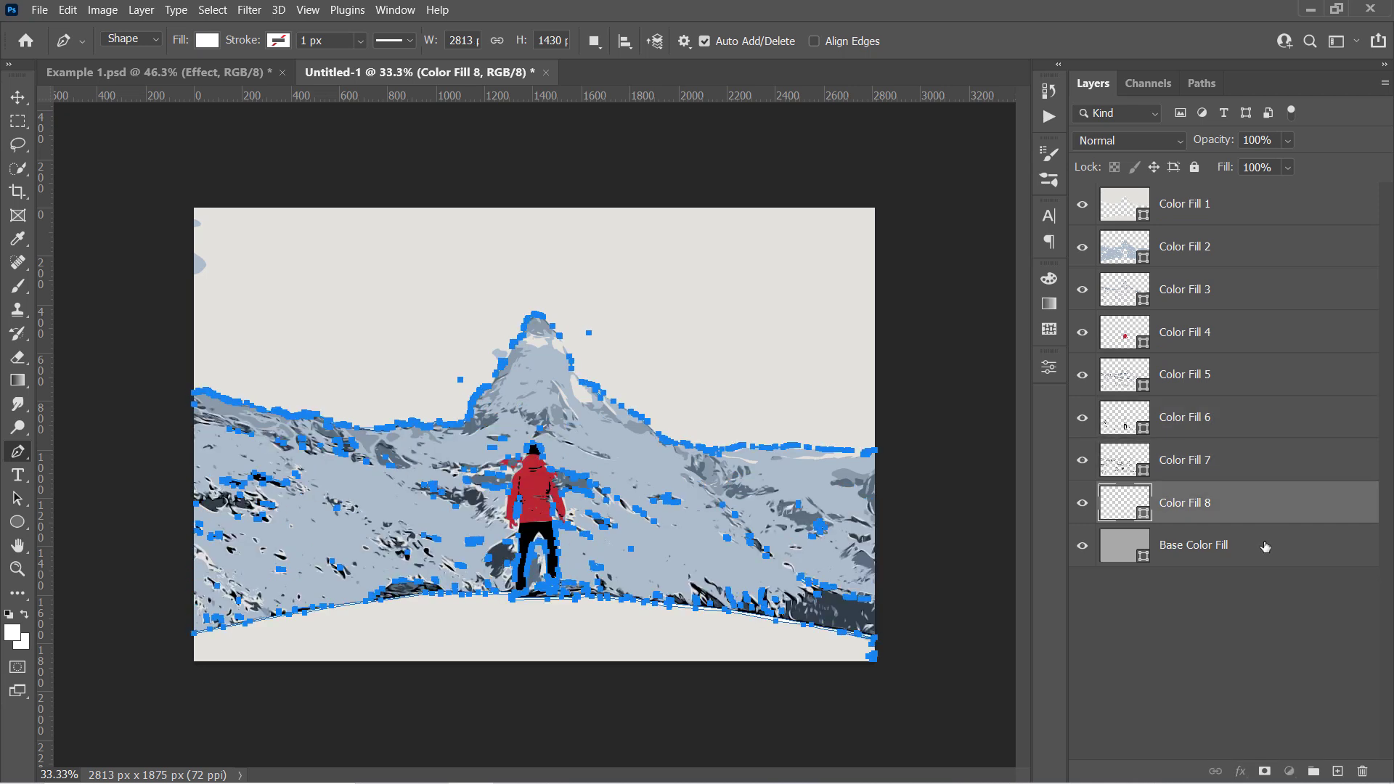
{"action": "left_click", "coordinate": [1266, 546]}
{"action": "left_click", "coordinate": [1249, 206]}
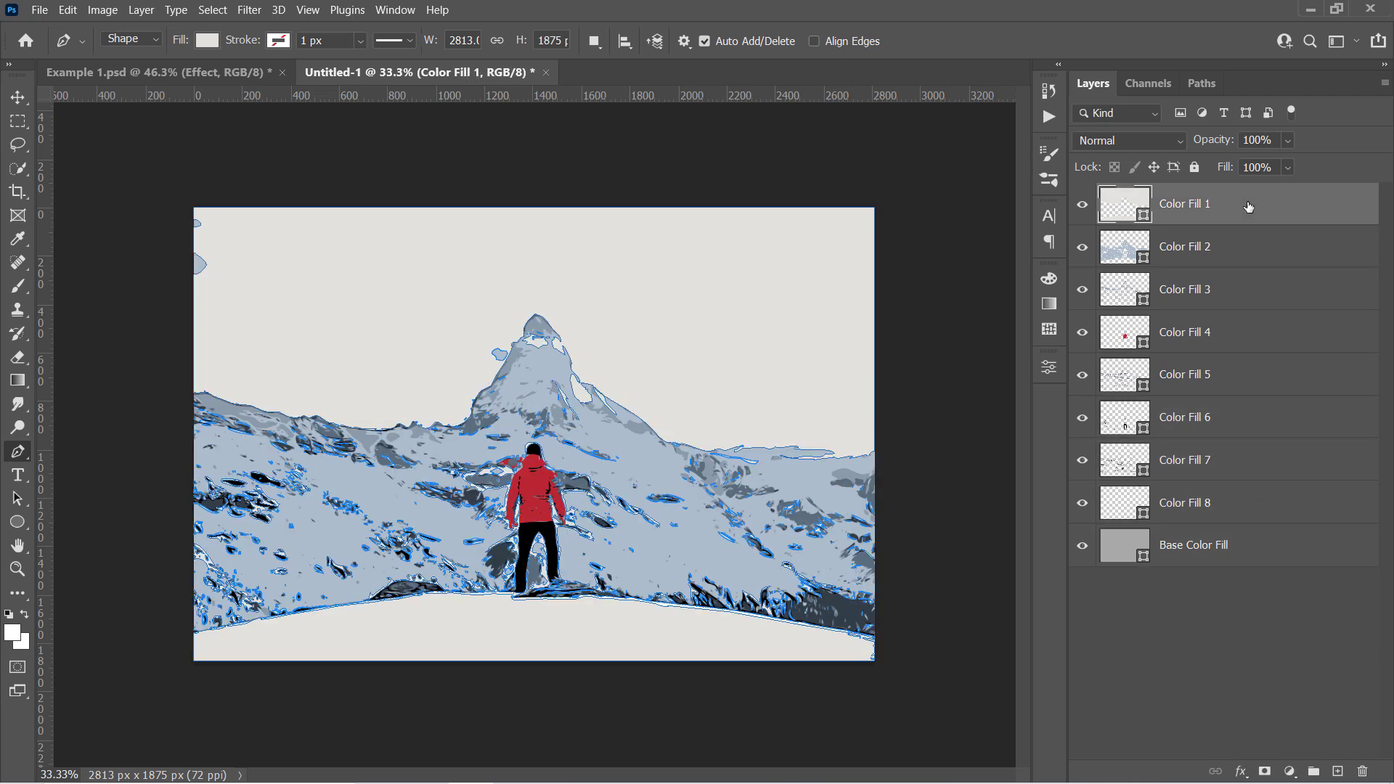
Step: Select the Export As .EPS step in the Actions panel
{"action": "left_click", "coordinate": [1050, 113]}
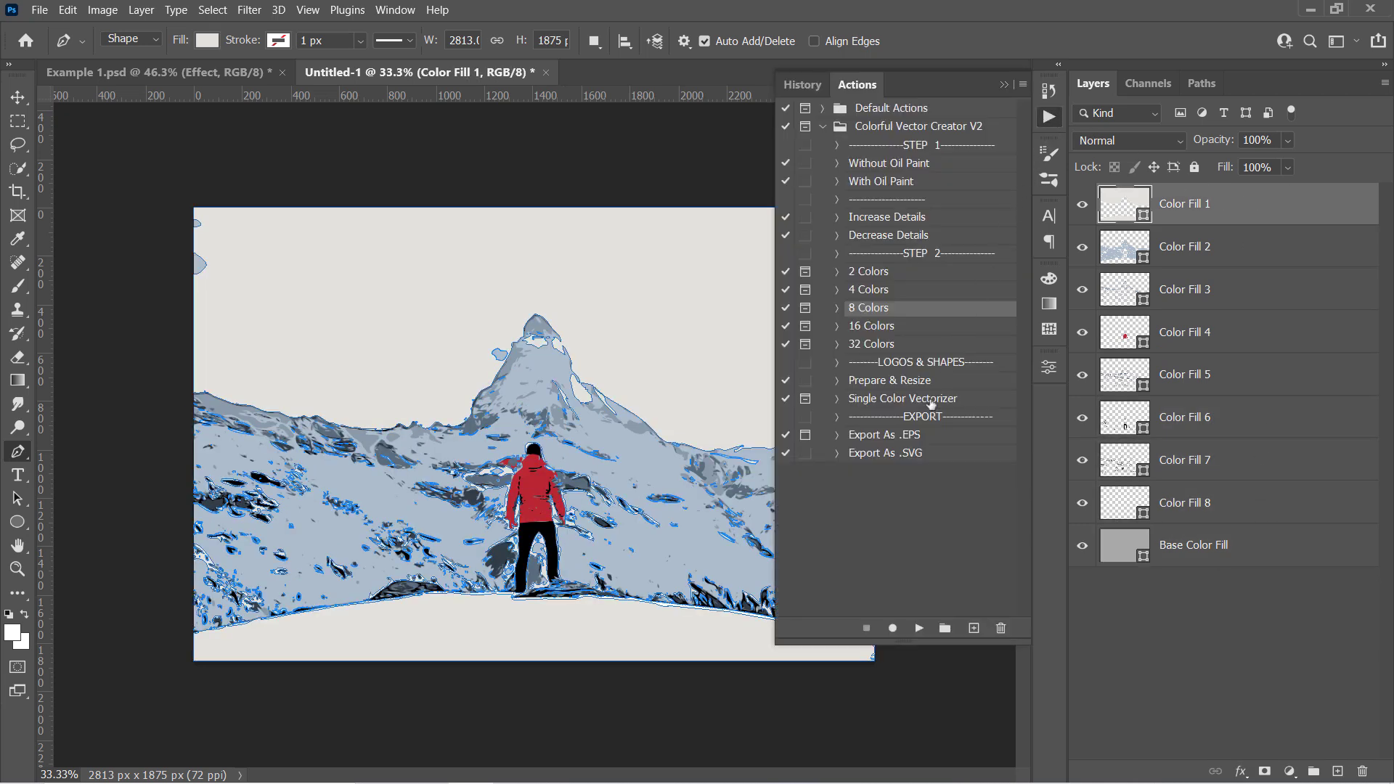
{"action": "left_click", "coordinate": [915, 435]}
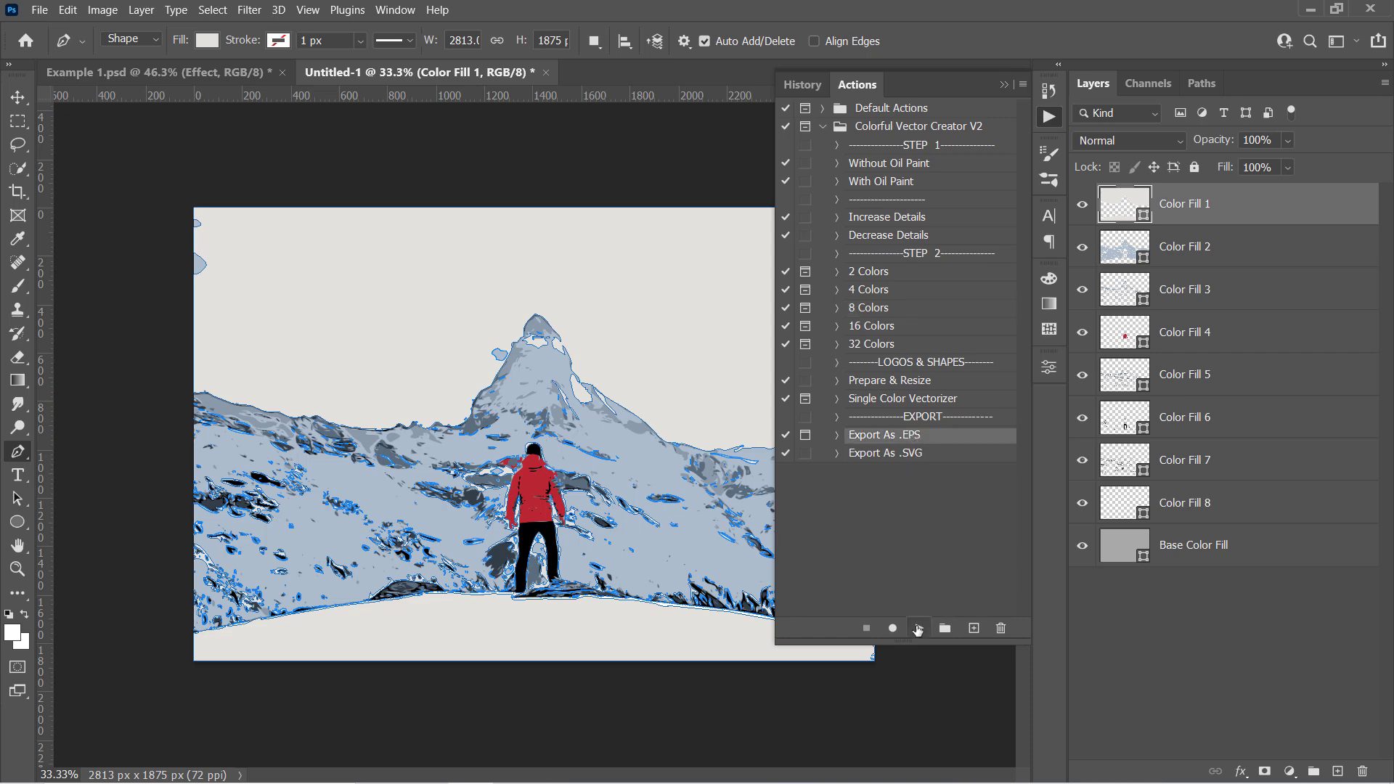
Step: Export the layered illustration as Untitled-1 copy.eps in Photoshop EPS format with vector data
{"action": "left_click", "coordinate": [918, 630]}
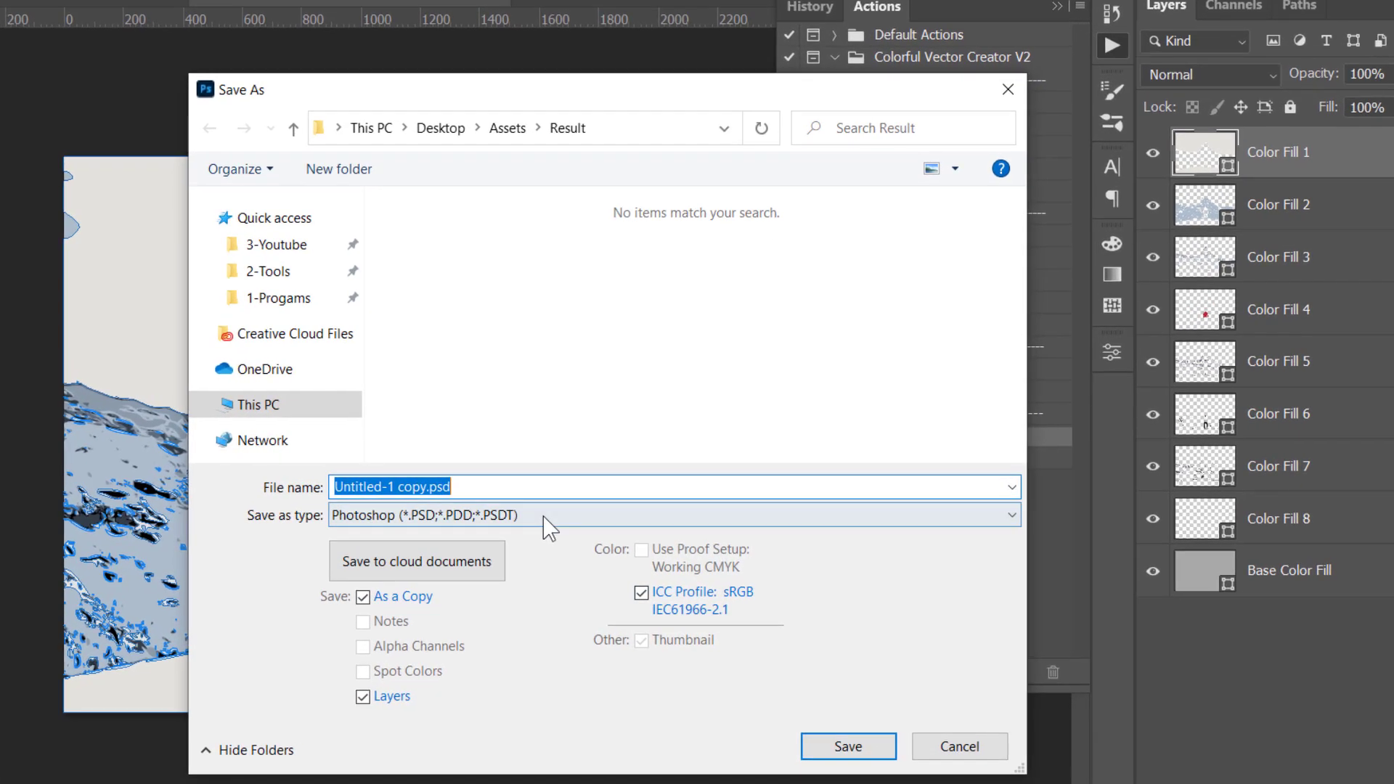
{"action": "left_click", "coordinate": [544, 515]}
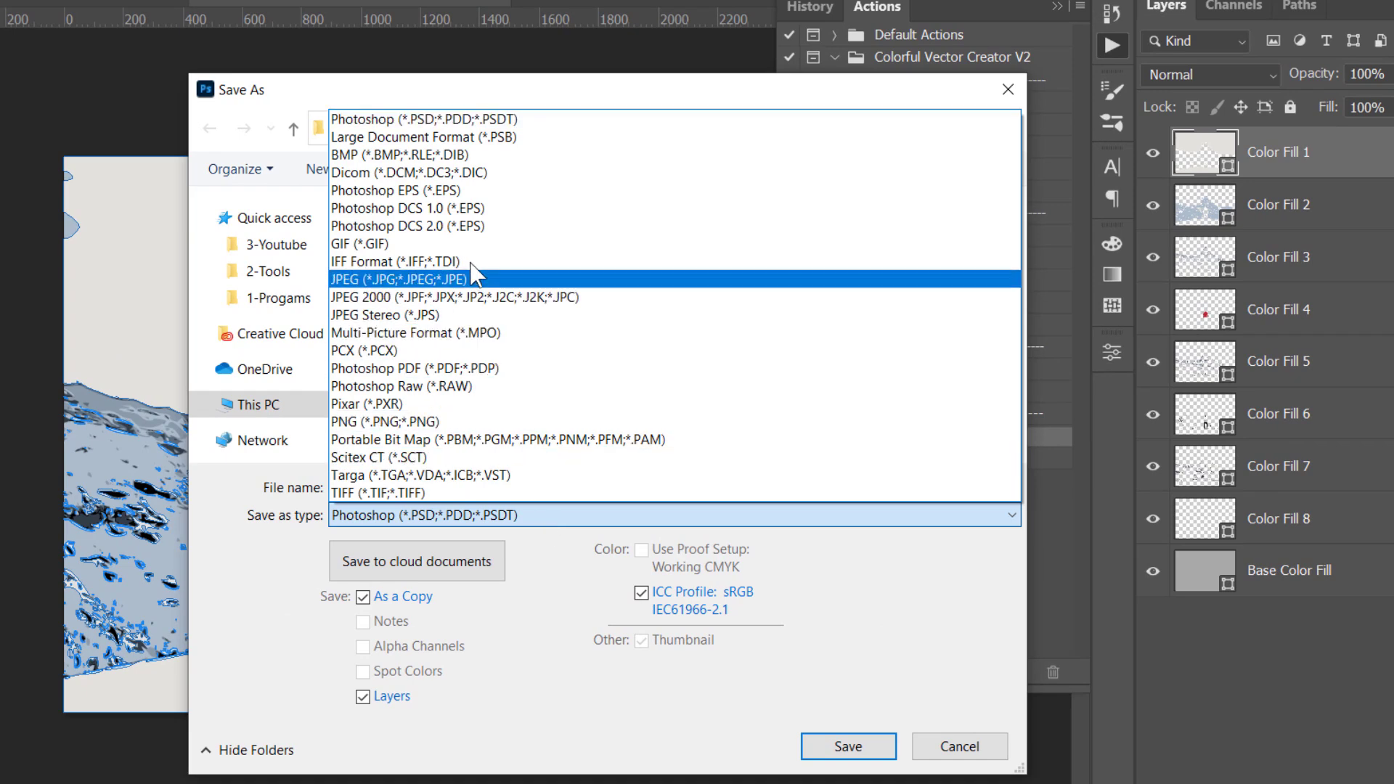
{"action": "left_click", "coordinate": [396, 190]}
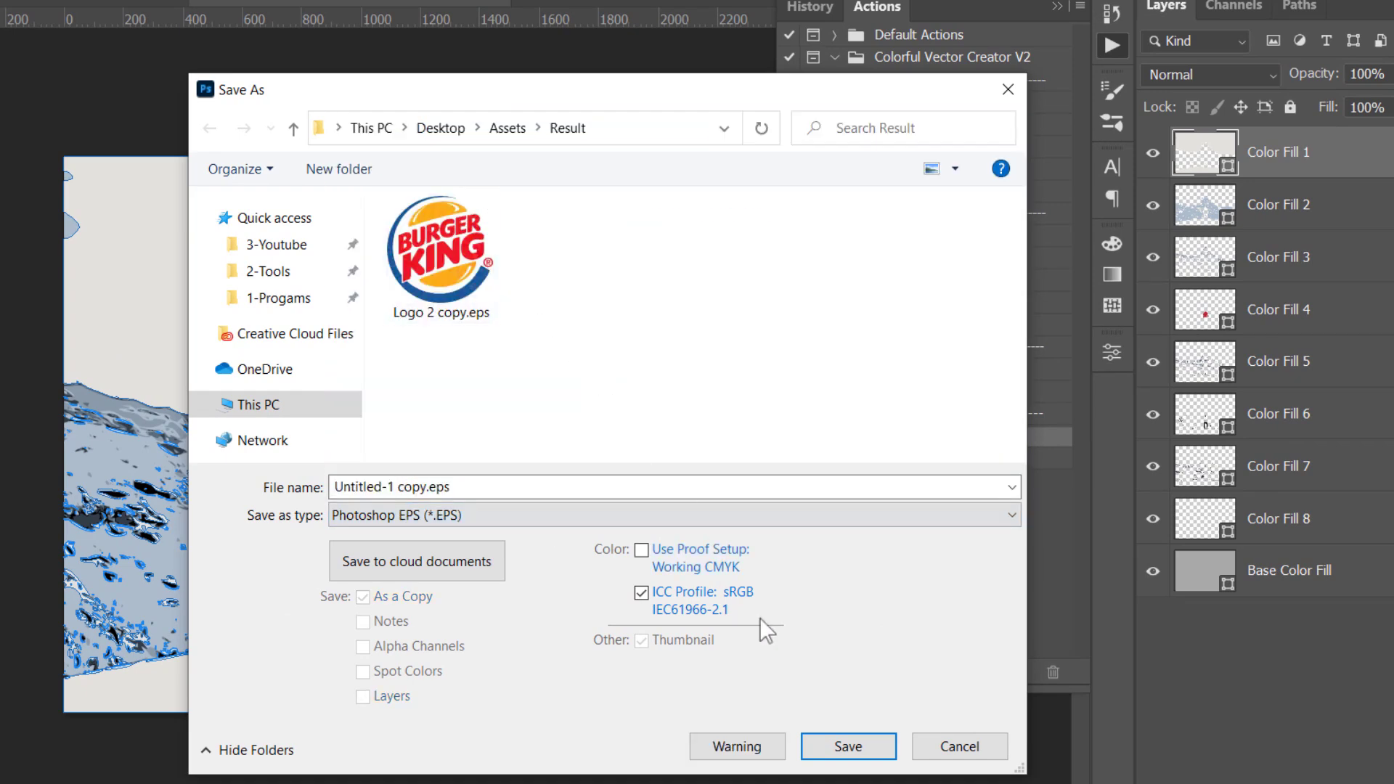
{"action": "left_click", "coordinate": [849, 747]}
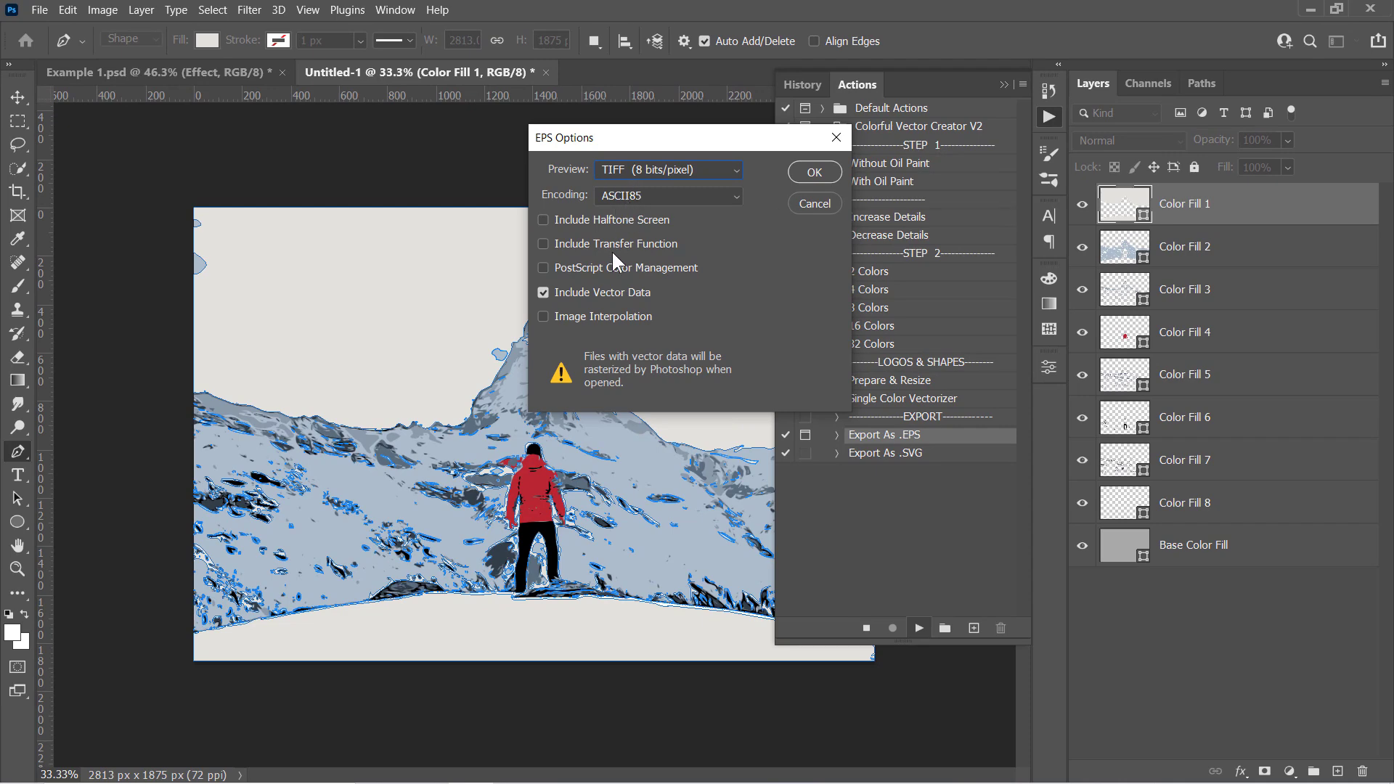
{"action": "left_click", "coordinate": [814, 173]}
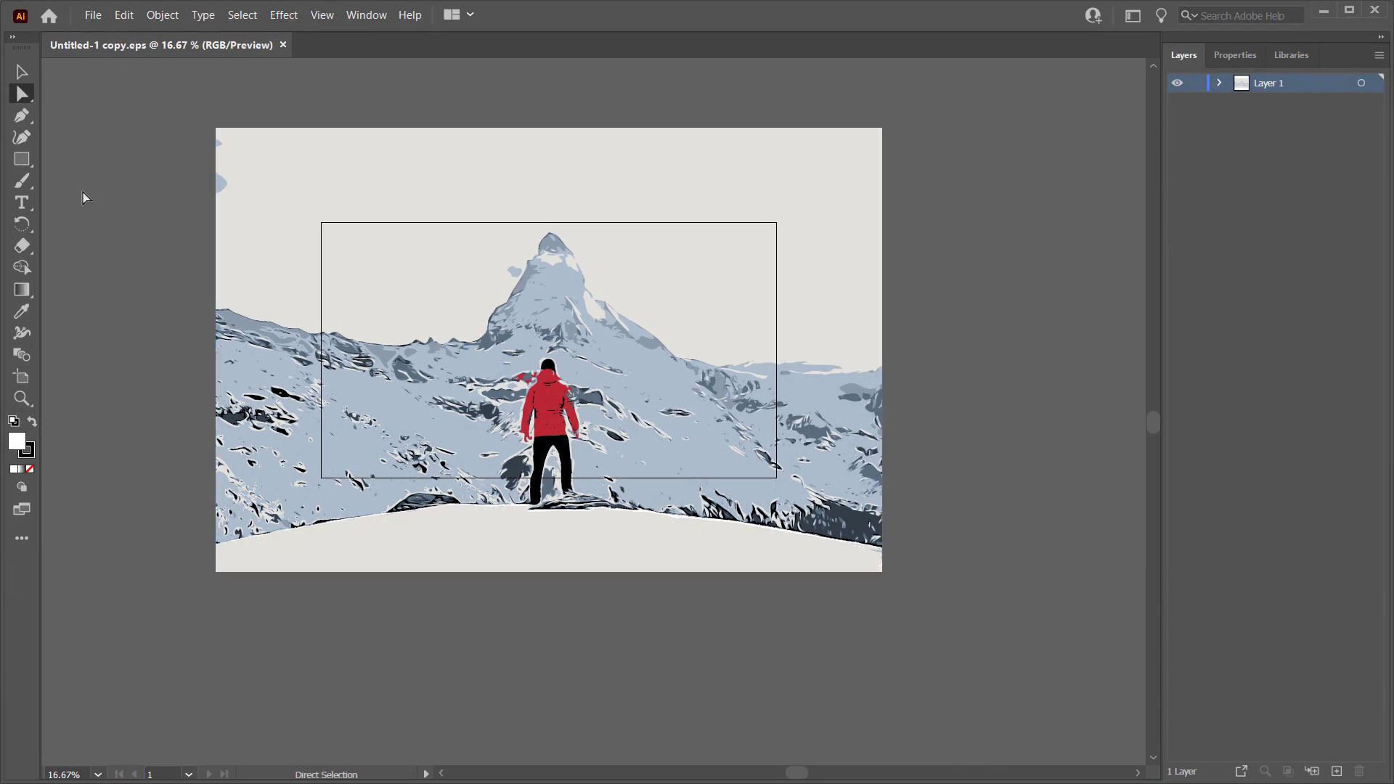
Step: In Illustrator, lasso-select the vector shapes around the mountain peak and the red-jacketed figure
{"action": "left_click", "coordinate": [21, 94]}
{"action": "left_click", "coordinate": [102, 137]}
{"action": "left_click_drag", "start_coordinate": [528, 213], "coordinate": [524, 204]}
{"action": "left_click_drag", "start_coordinate": [640, 297], "coordinate": [654, 272]}
{"action": "left_click_drag", "start_coordinate": [512, 306], "coordinate": [498, 371]}
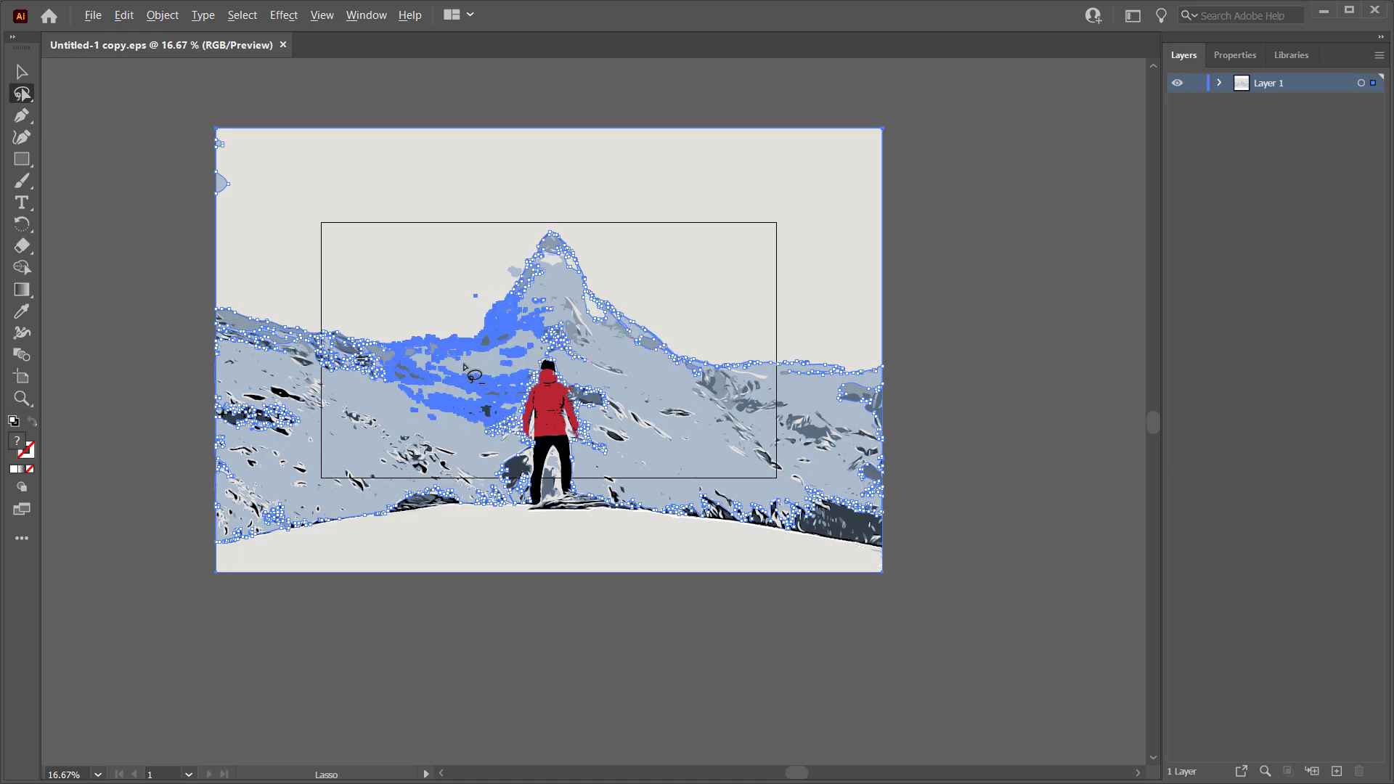
{"action": "scroll", "coordinate": [480, 370], "scroll_direction": "up", "scroll_amount": 3}
{"action": "scroll", "coordinate": [468, 365], "scroll_direction": "up", "scroll_amount": 3}
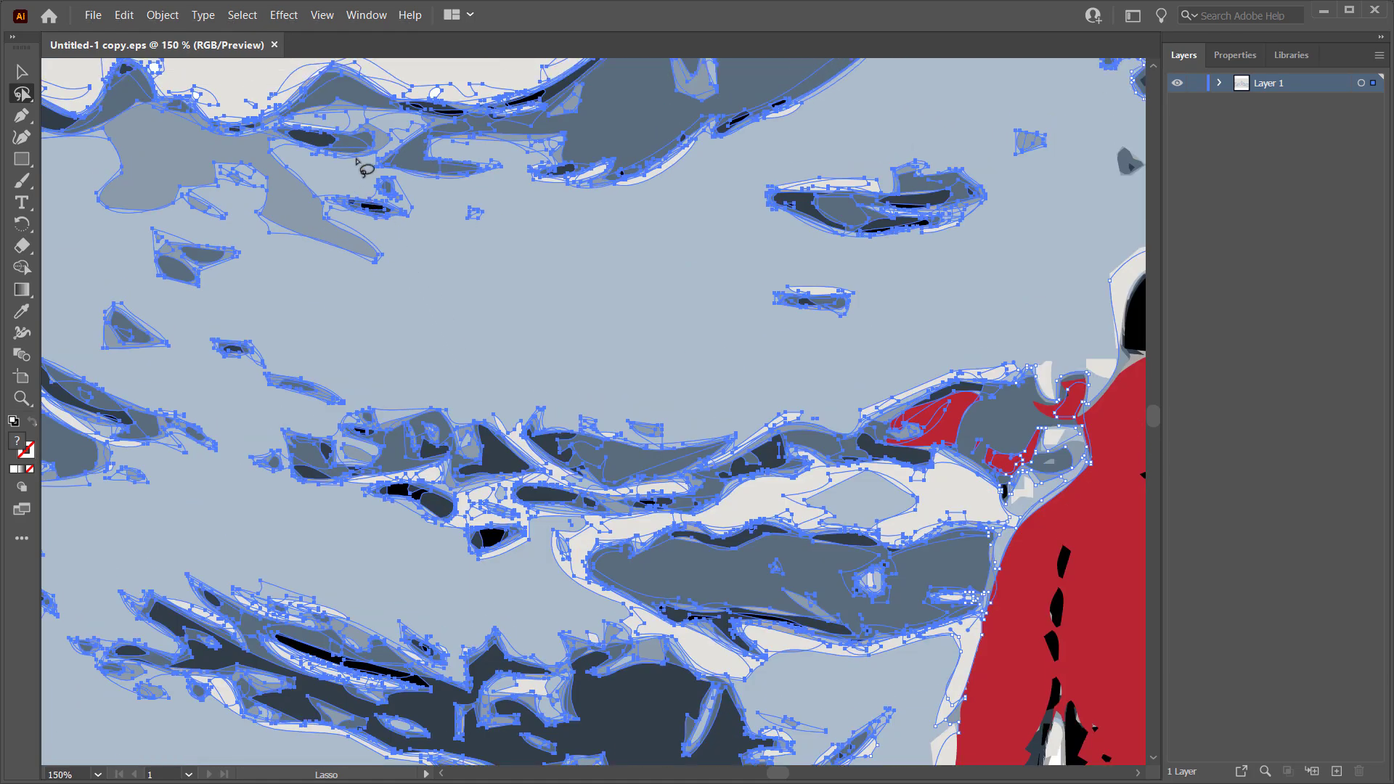
{"action": "scroll", "coordinate": [439, 309], "scroll_direction": "up", "scroll_amount": 3}
{"action": "scroll", "coordinate": [414, 273], "scroll_direction": "up", "scroll_amount": 2}
{"action": "scroll", "coordinate": [358, 154], "scroll_direction": "up", "scroll_amount": 1}
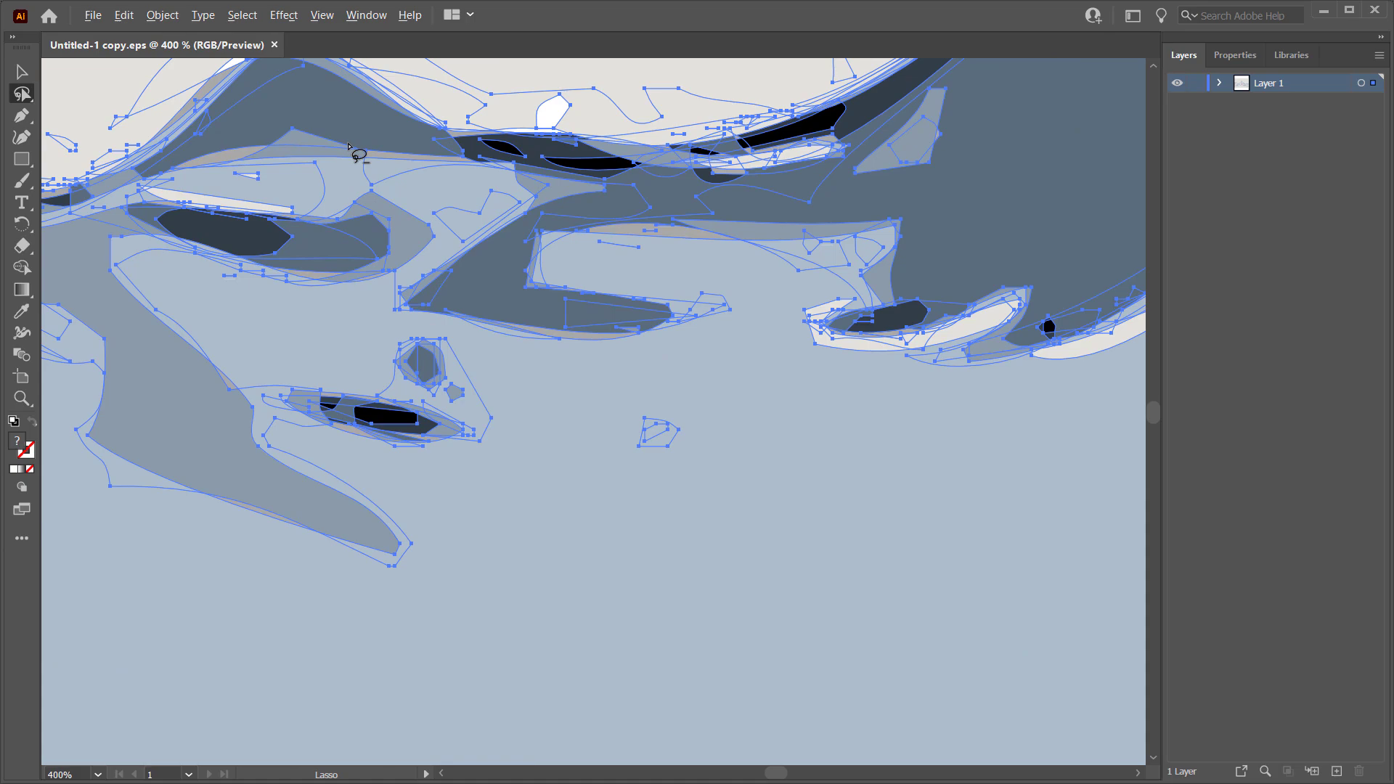
{"action": "scroll", "coordinate": [357, 154], "scroll_direction": "down", "scroll_amount": 3}
{"action": "scroll", "coordinate": [435, 409], "scroll_direction": "down", "scroll_amount": 2}
{"action": "scroll", "coordinate": [479, 567], "scroll_direction": "up", "scroll_amount": 3}
{"action": "scroll", "coordinate": [491, 603], "scroll_direction": "up", "scroll_amount": 2}
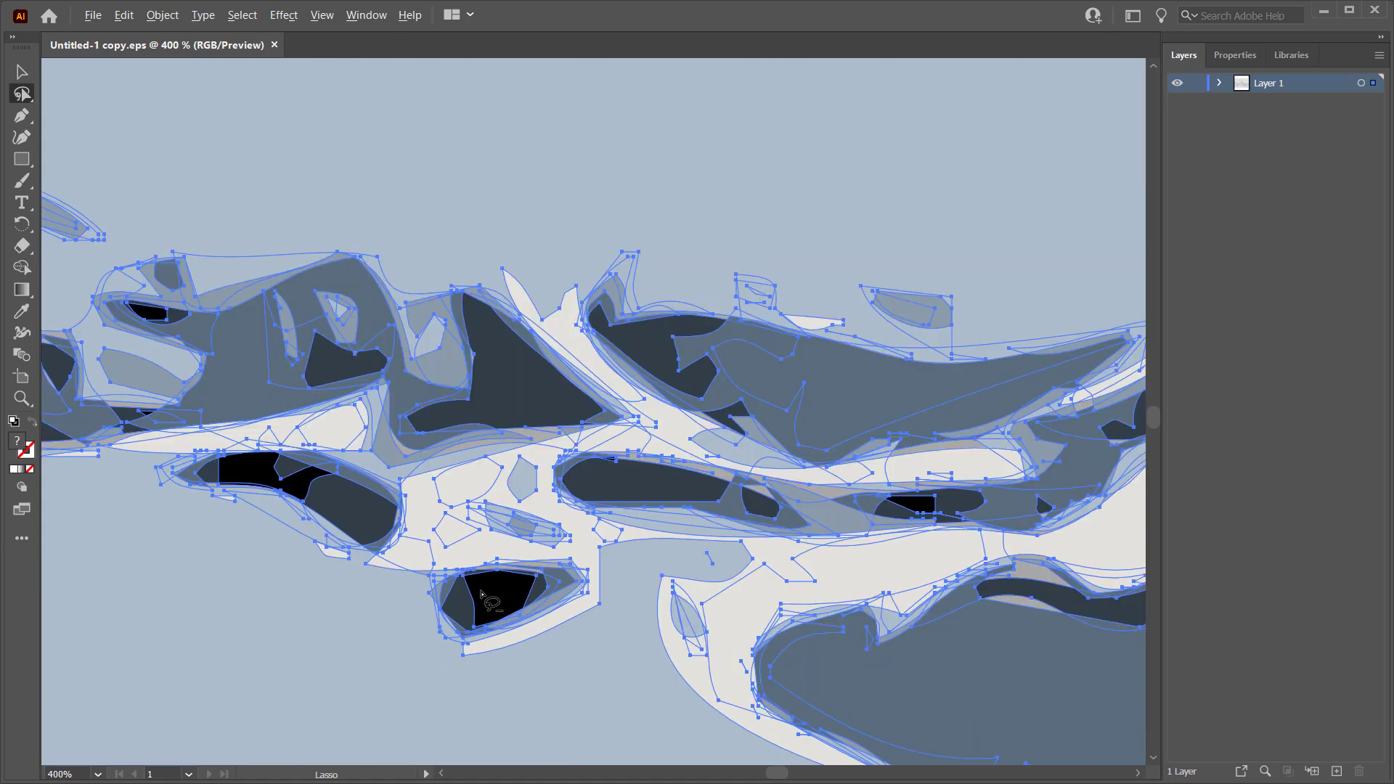
{"action": "scroll", "coordinate": [490, 603], "scroll_direction": "down", "scroll_amount": 5}
{"action": "scroll", "coordinate": [490, 602], "scroll_direction": "down", "scroll_amount": 2}
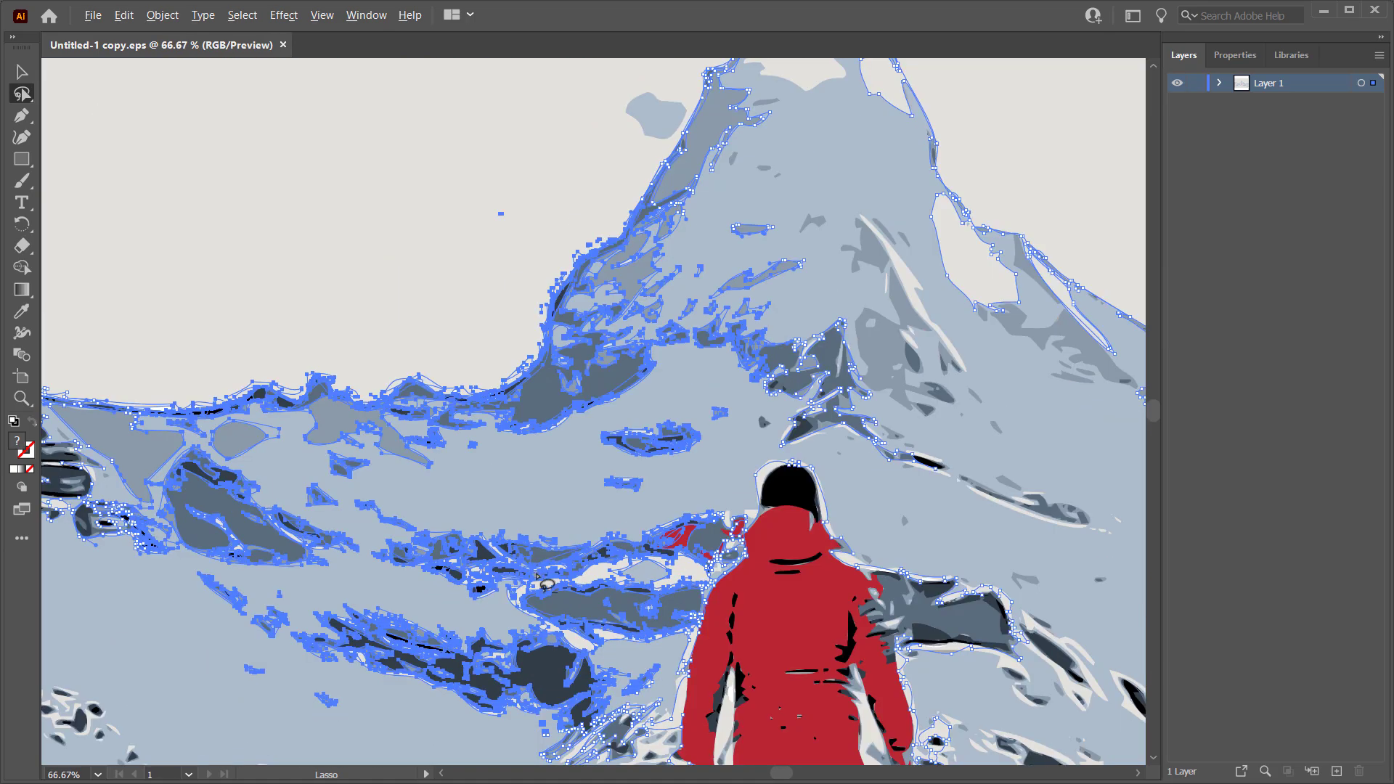
{"action": "mouse_move", "coordinate": [828, 468]}
{"action": "left_mouse_down"}
{"action": "mouse_move", "coordinate": [877, 488]}
{"action": "mouse_move", "coordinate": [872, 474]}
{"action": "left_mouse_up"}
{"action": "scroll", "coordinate": [784, 523], "scroll_direction": "up", "scroll_amount": 4}
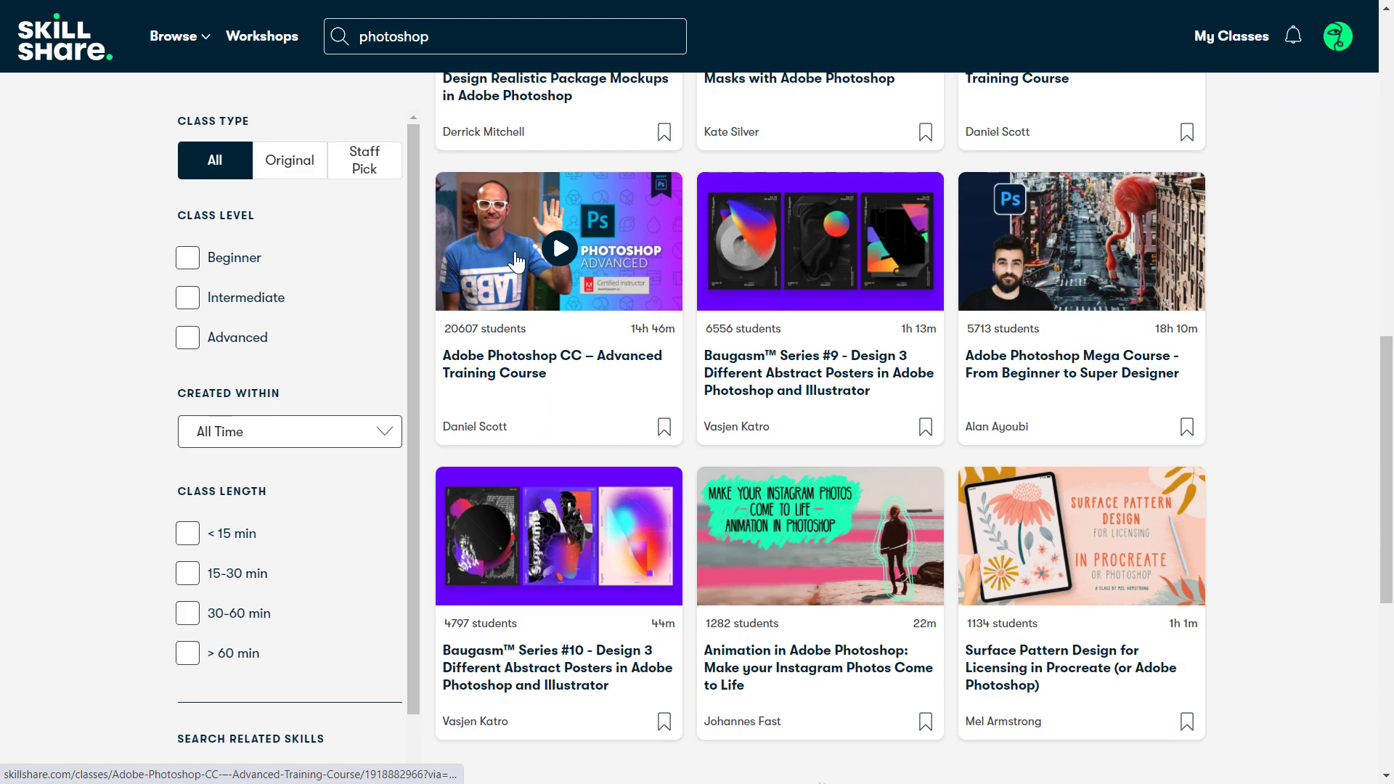
Step: Open the Adobe Photoshop CC – Advanced Training Course on Skillshare and highlight the 2 FREE Months offer
{"action": "left_click", "coordinate": [517, 260]}
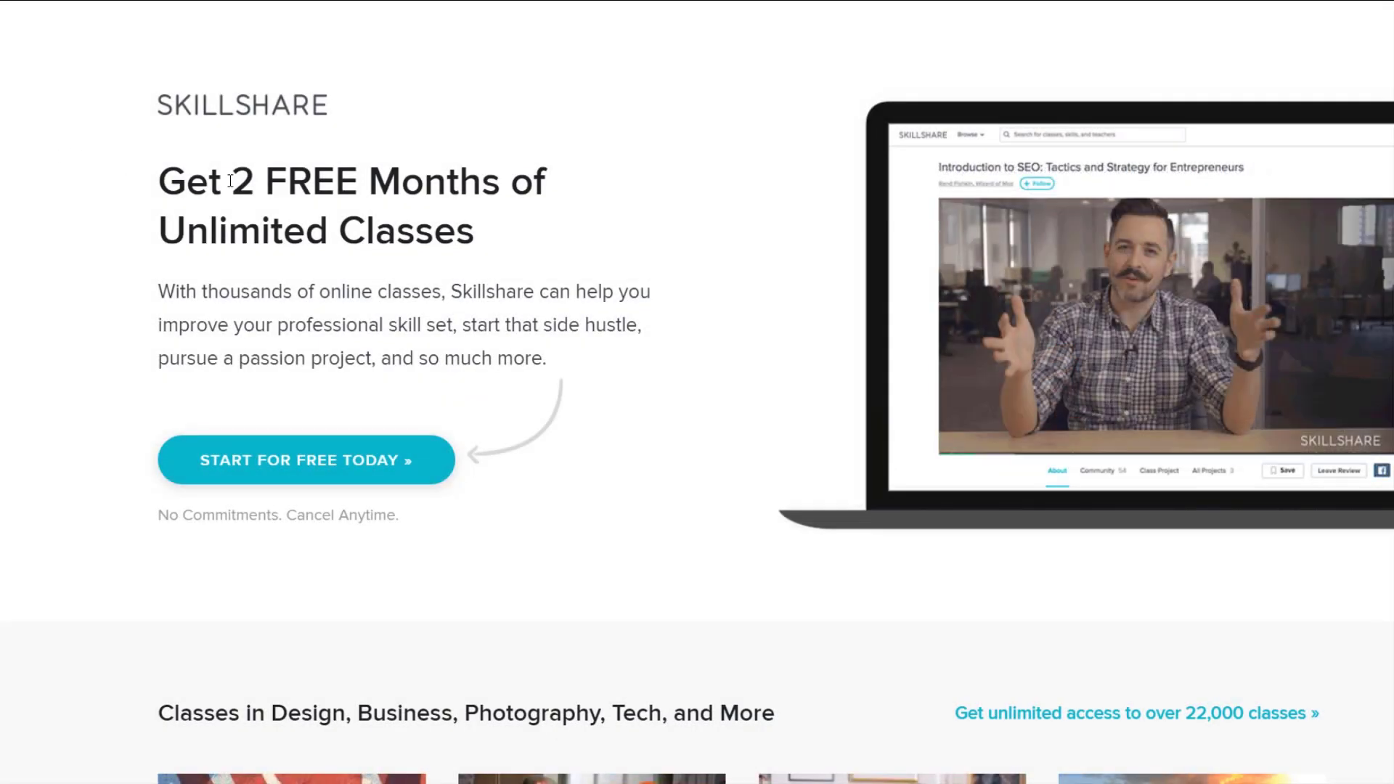
{"action": "left_click_drag", "start_coordinate": [230, 181], "coordinate": [500, 180]}
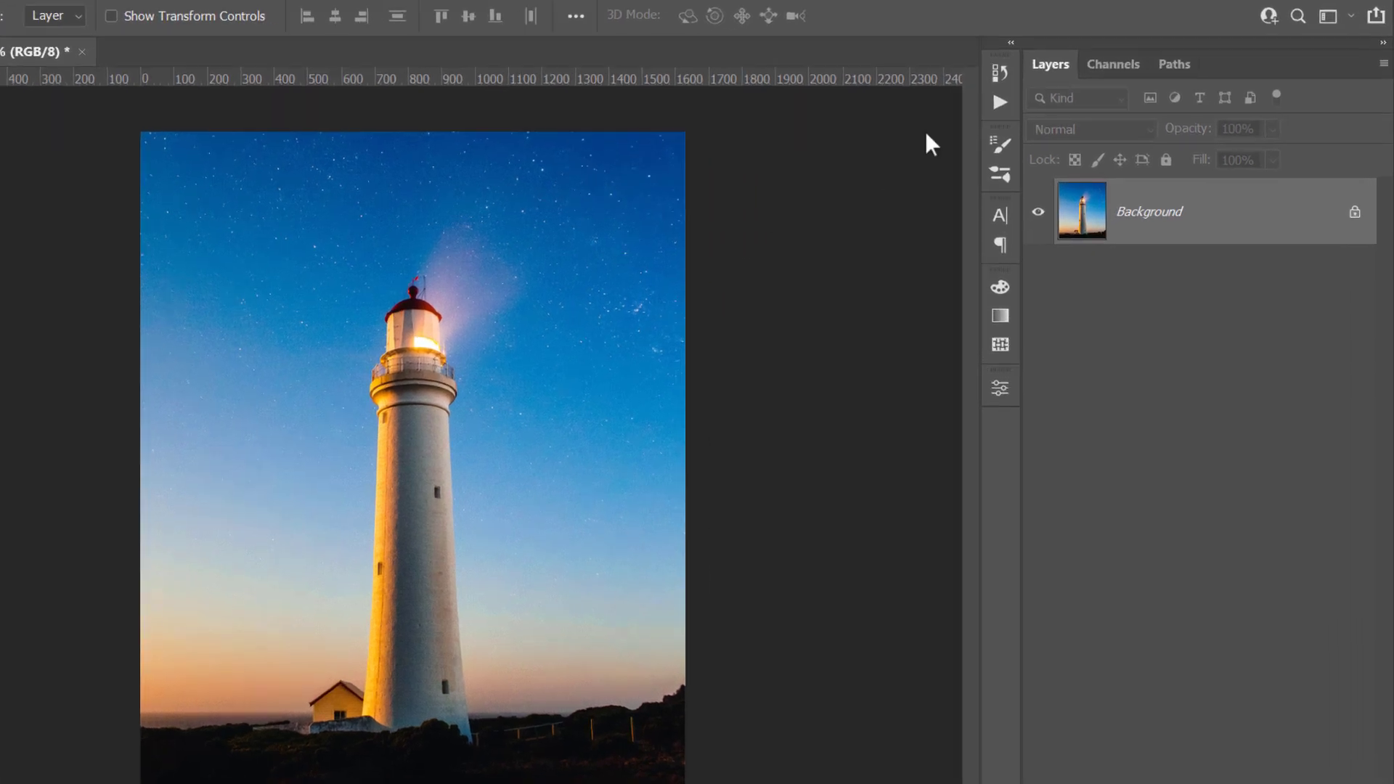
Step: Run the 'With Oil Paint' action on the lighthouse photo to build the stylised Effect layer
{"action": "left_click", "coordinate": [915, 87]}
{"action": "left_click", "coordinate": [752, 173]}
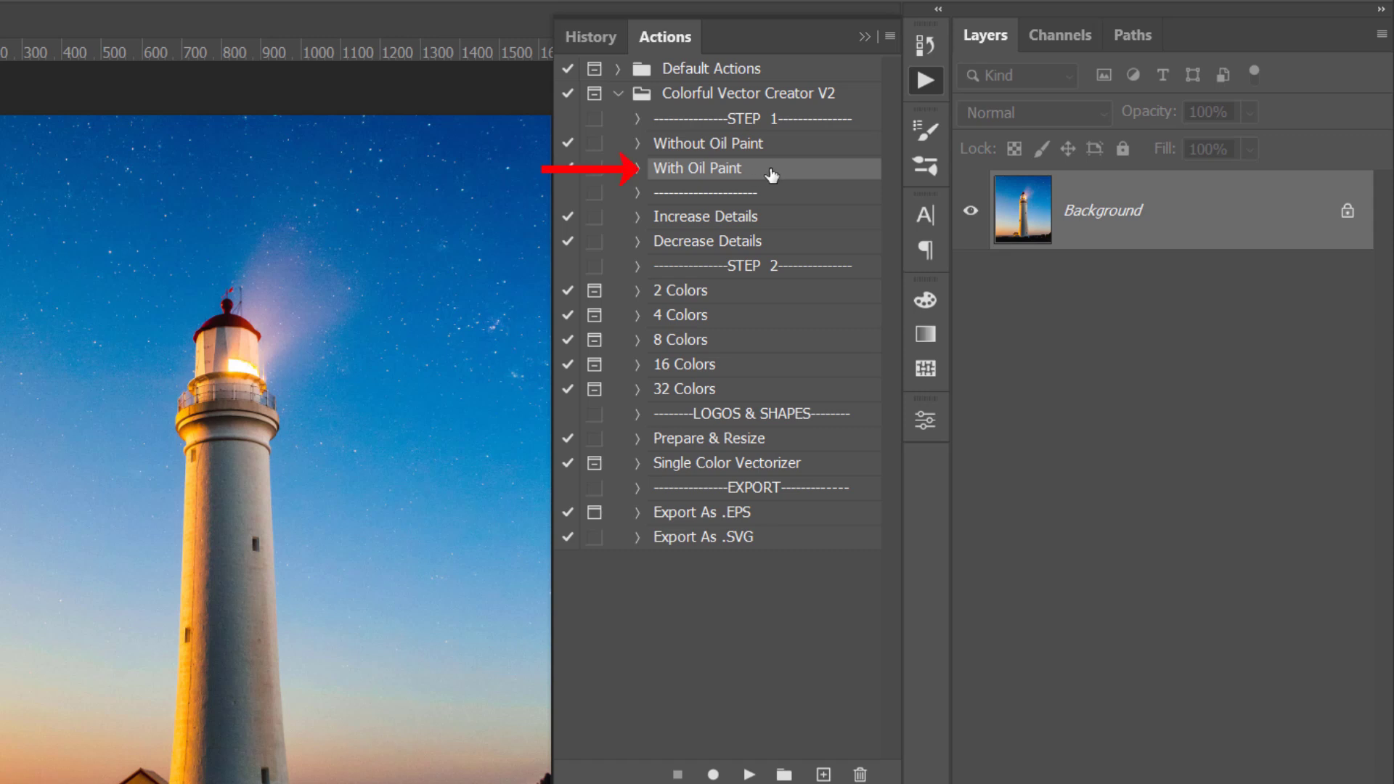
{"action": "left_click", "coordinate": [782, 145]}
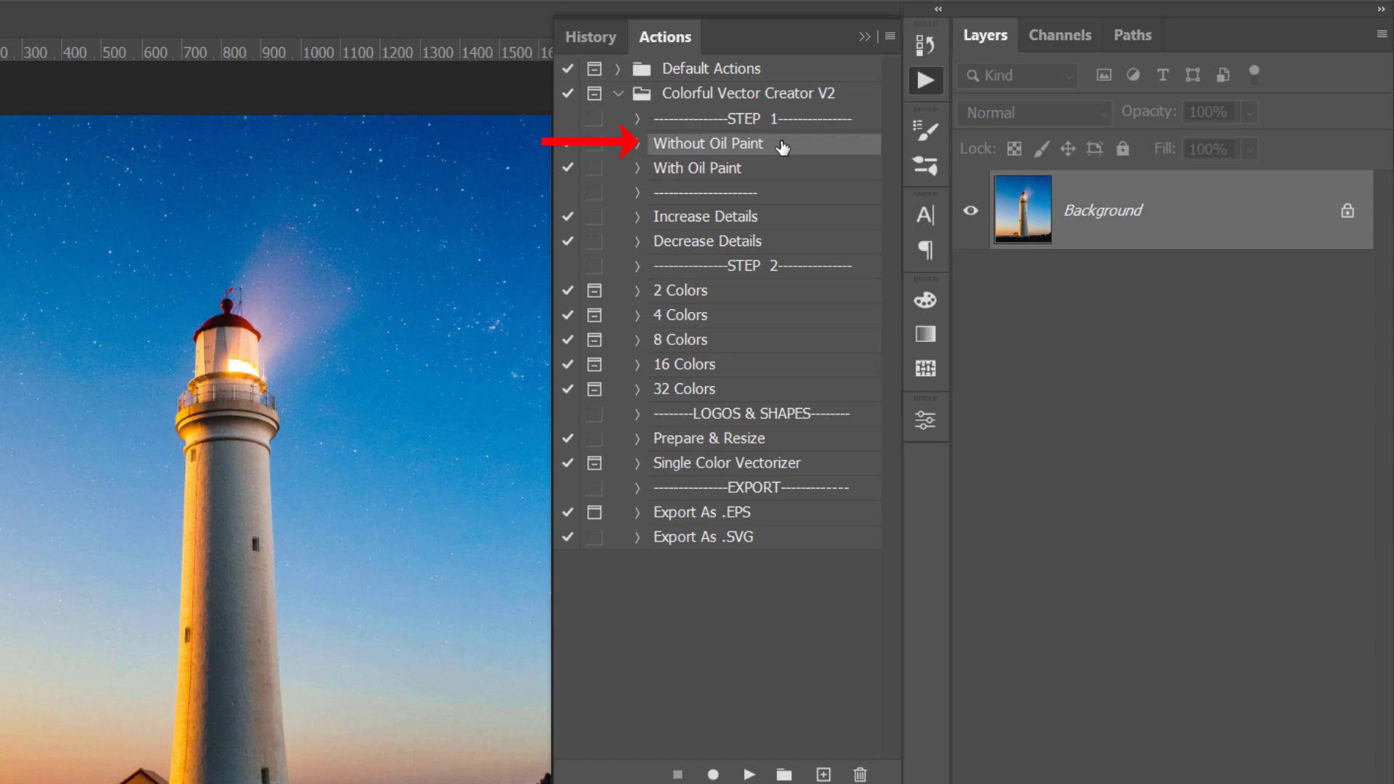
{"action": "left_click", "coordinate": [771, 173]}
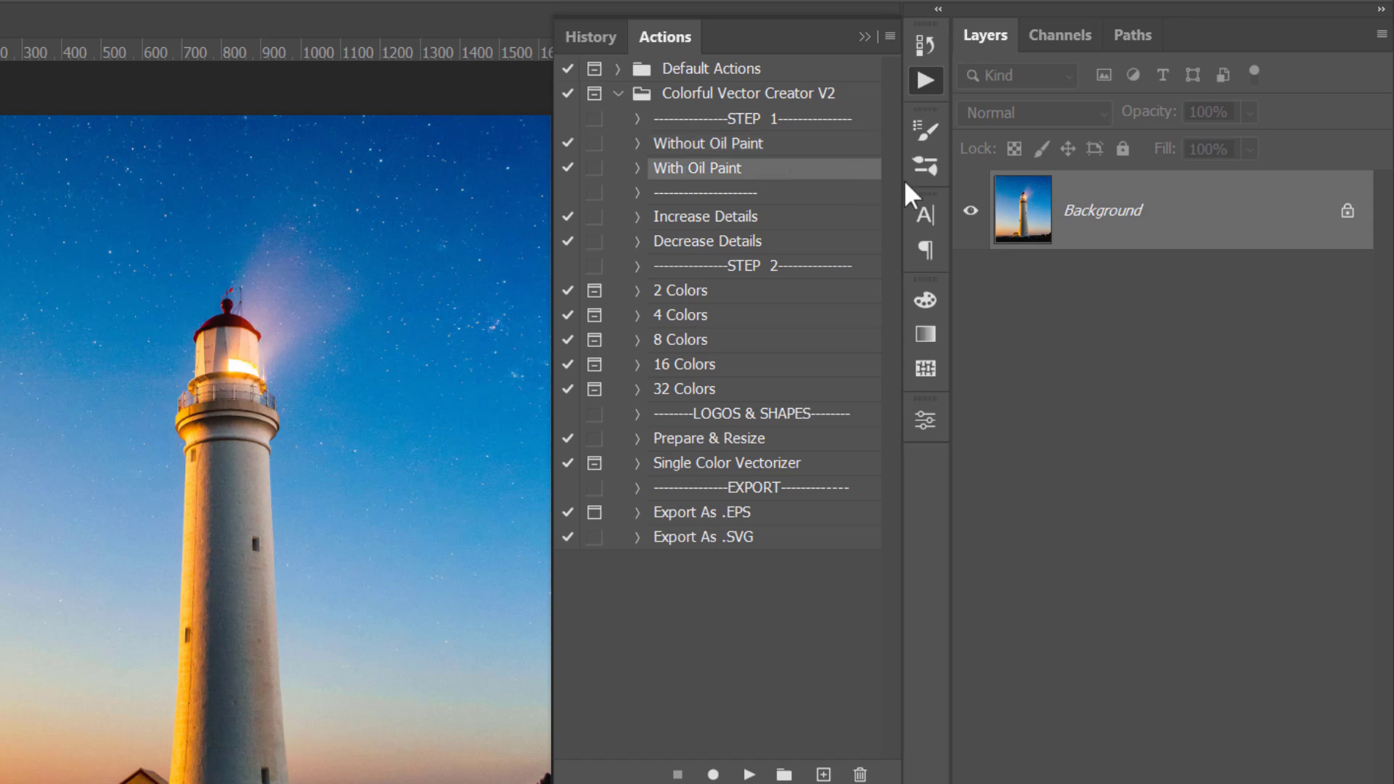
{"action": "left_click", "coordinate": [1247, 226]}
{"action": "left_click", "coordinate": [749, 773]}
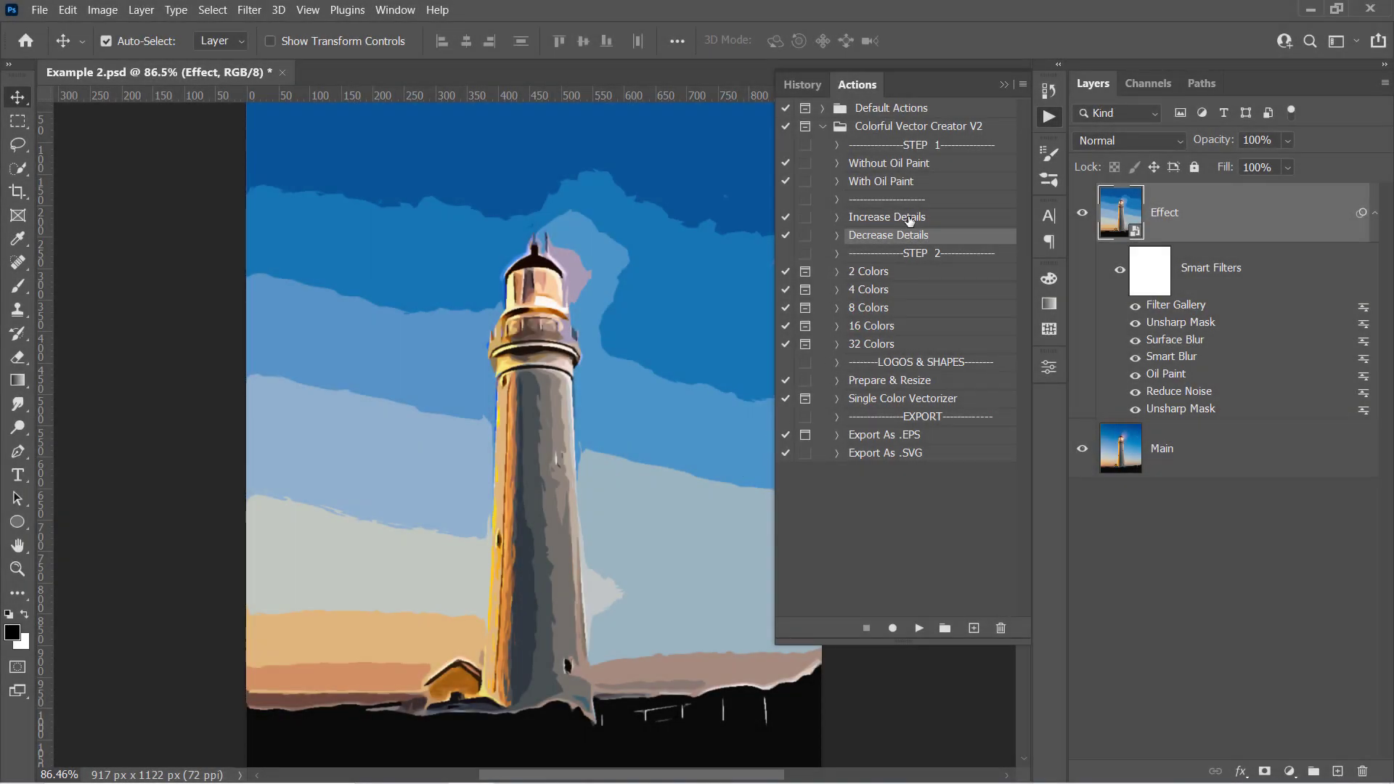
Step: Run the 'Increase Details' action, enlarging the lighthouse Effect image to 2799 × 3426 px
{"action": "left_click", "coordinate": [909, 218]}
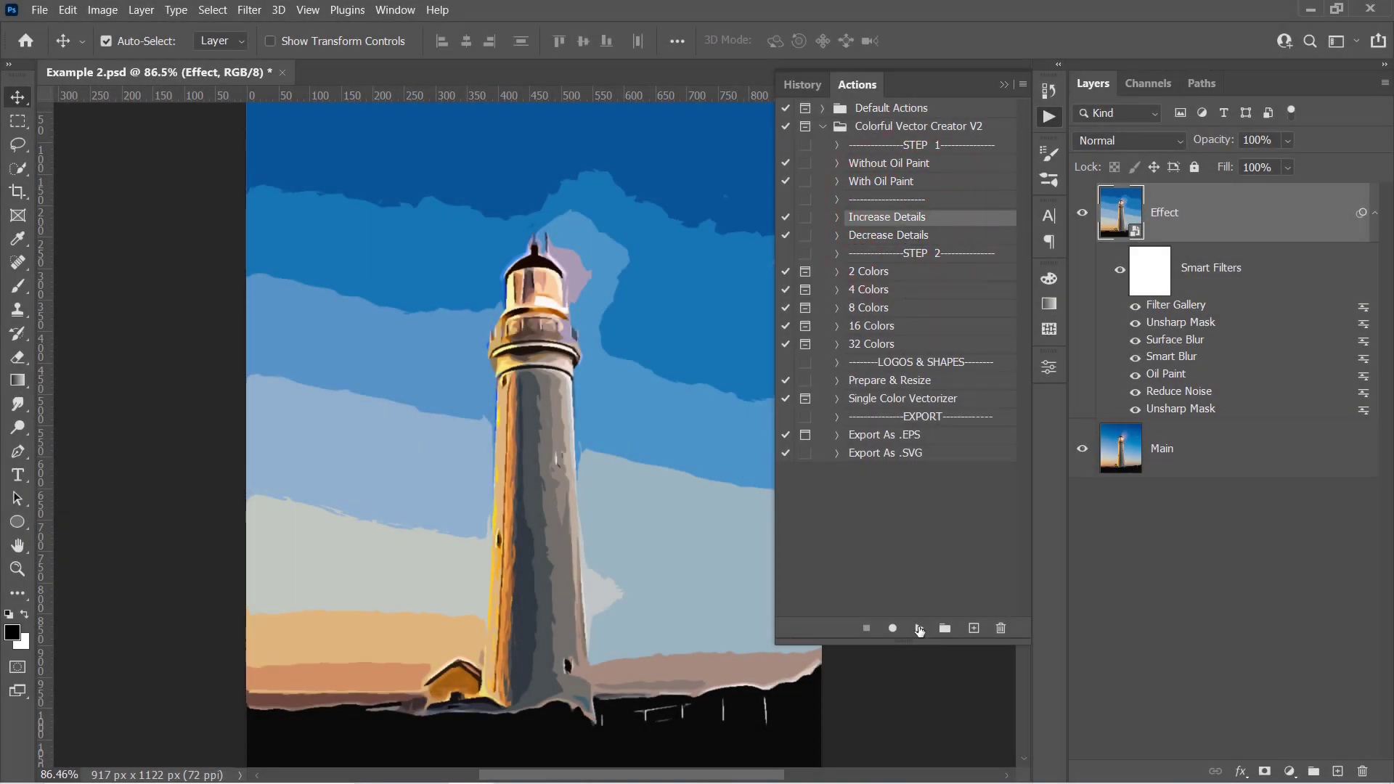
{"action": "left_click", "coordinate": [921, 627]}
{"action": "left_click", "coordinate": [921, 628]}
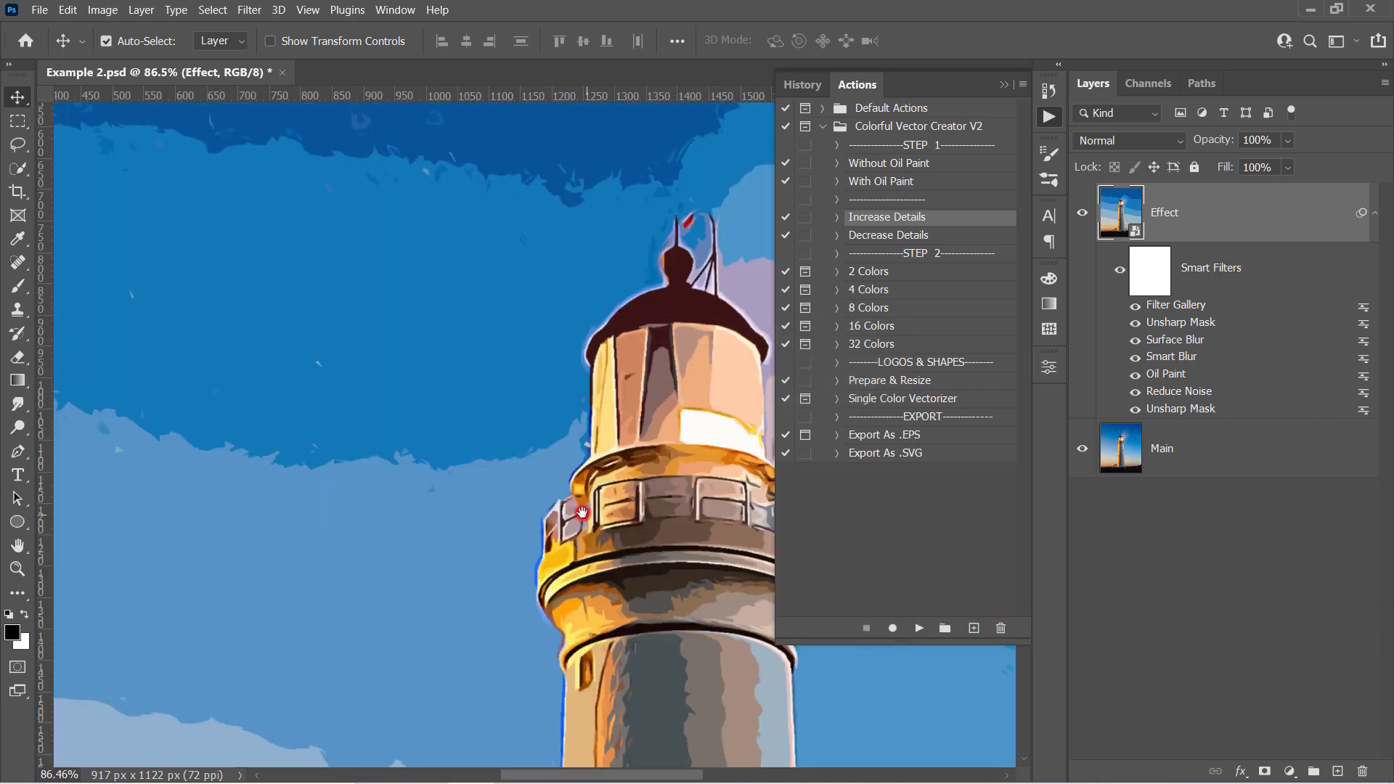
{"action": "scroll", "coordinate": [374, 347], "scroll_direction": "down", "scroll_amount": 2}
{"action": "scroll", "coordinate": [374, 347], "scroll_direction": "down", "scroll_amount": 2}
{"action": "scroll", "coordinate": [374, 347], "scroll_direction": "down", "scroll_amount": 1}
{"action": "scroll", "coordinate": [425, 454], "scroll_direction": "down", "scroll_amount": 1}
{"action": "scroll", "coordinate": [425, 453], "scroll_direction": "up", "scroll_amount": 1}
{"action": "scroll", "coordinate": [425, 455], "scroll_direction": "down", "scroll_amount": 1}
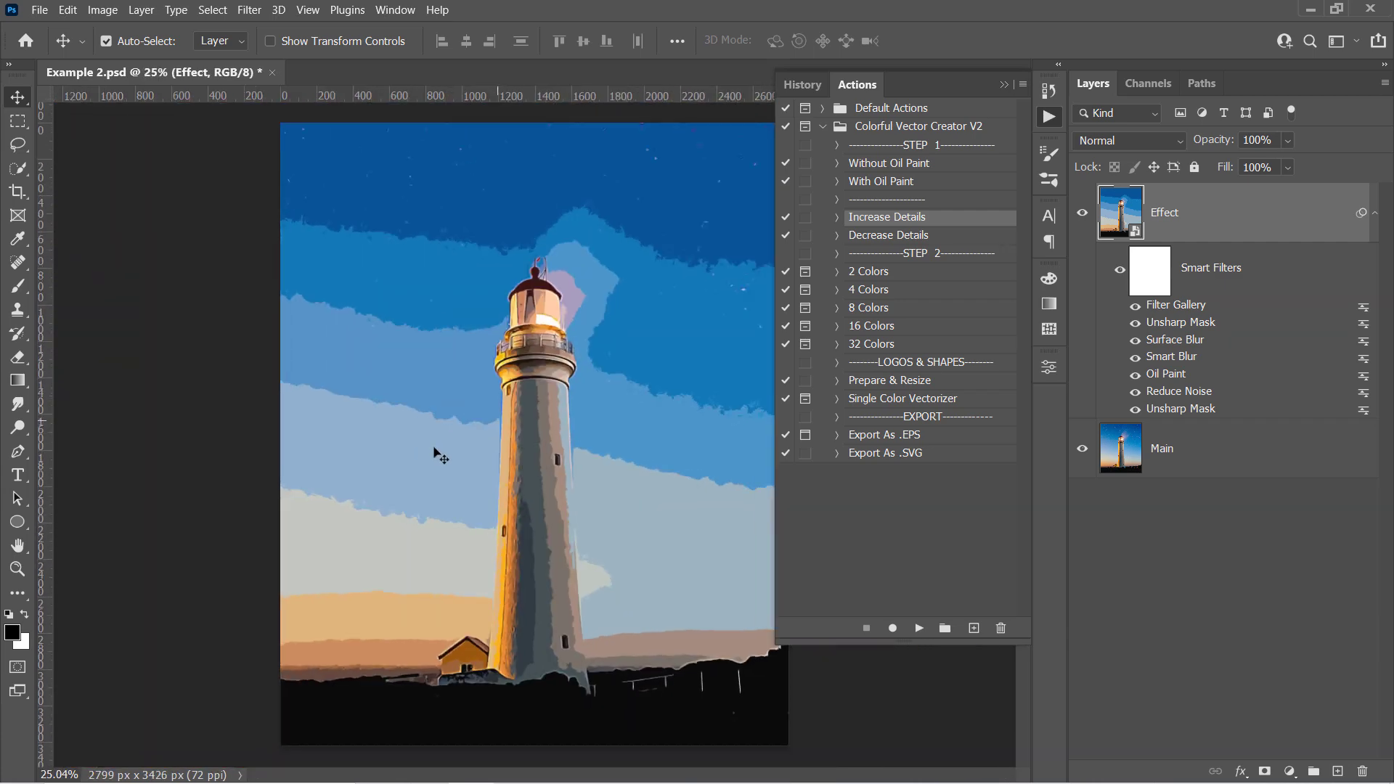
Step: Run the '16 Colors' action and sample the dark blue sky tone in Color Range
{"action": "left_click", "coordinate": [887, 329]}
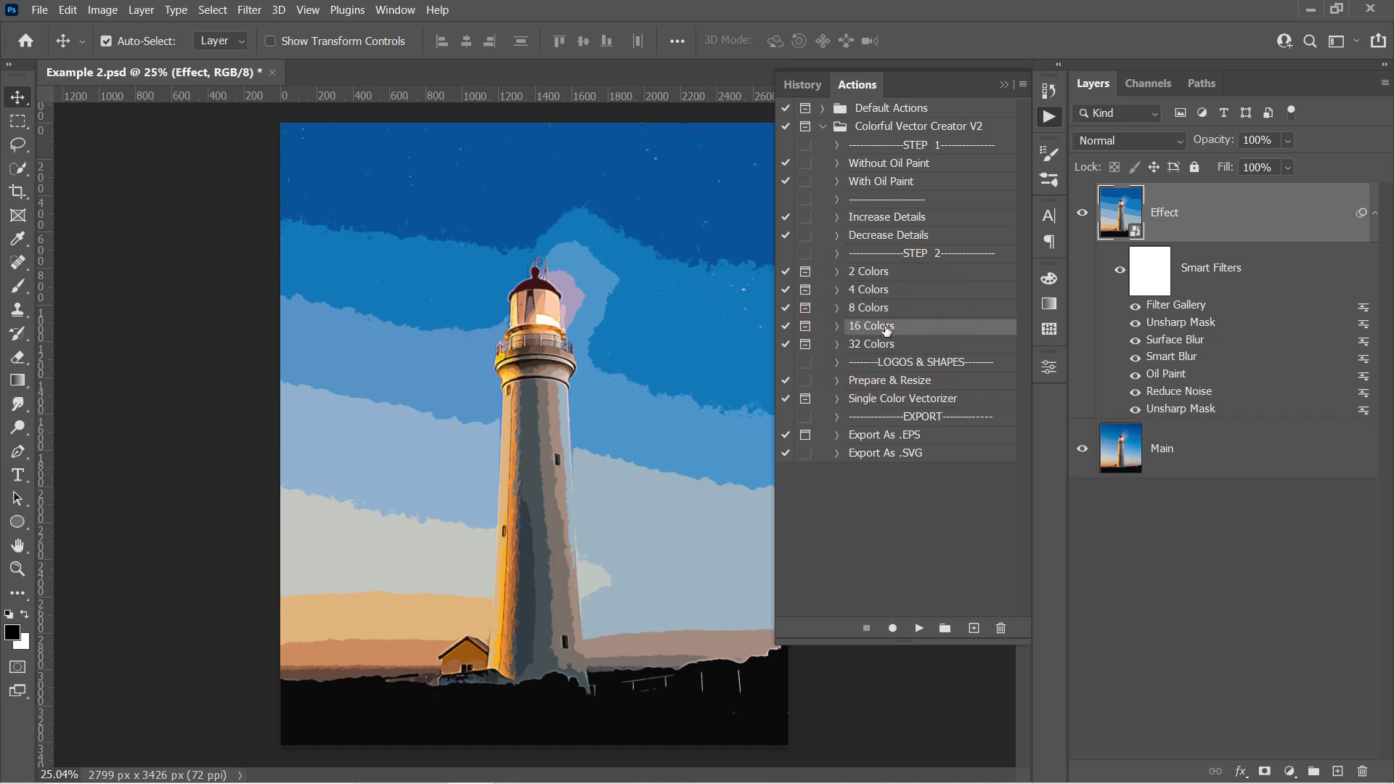
{"action": "left_click", "coordinate": [919, 627]}
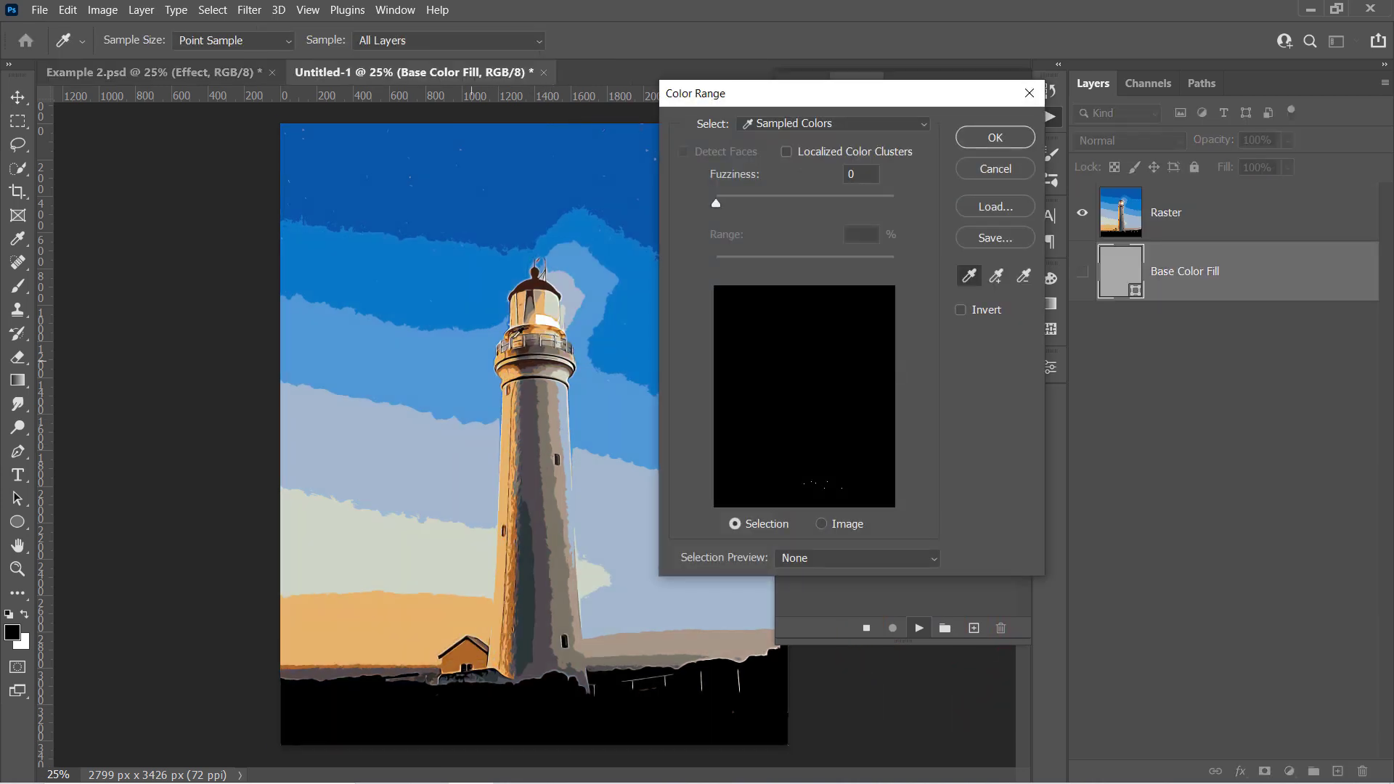
{"action": "left_click", "coordinate": [463, 191]}
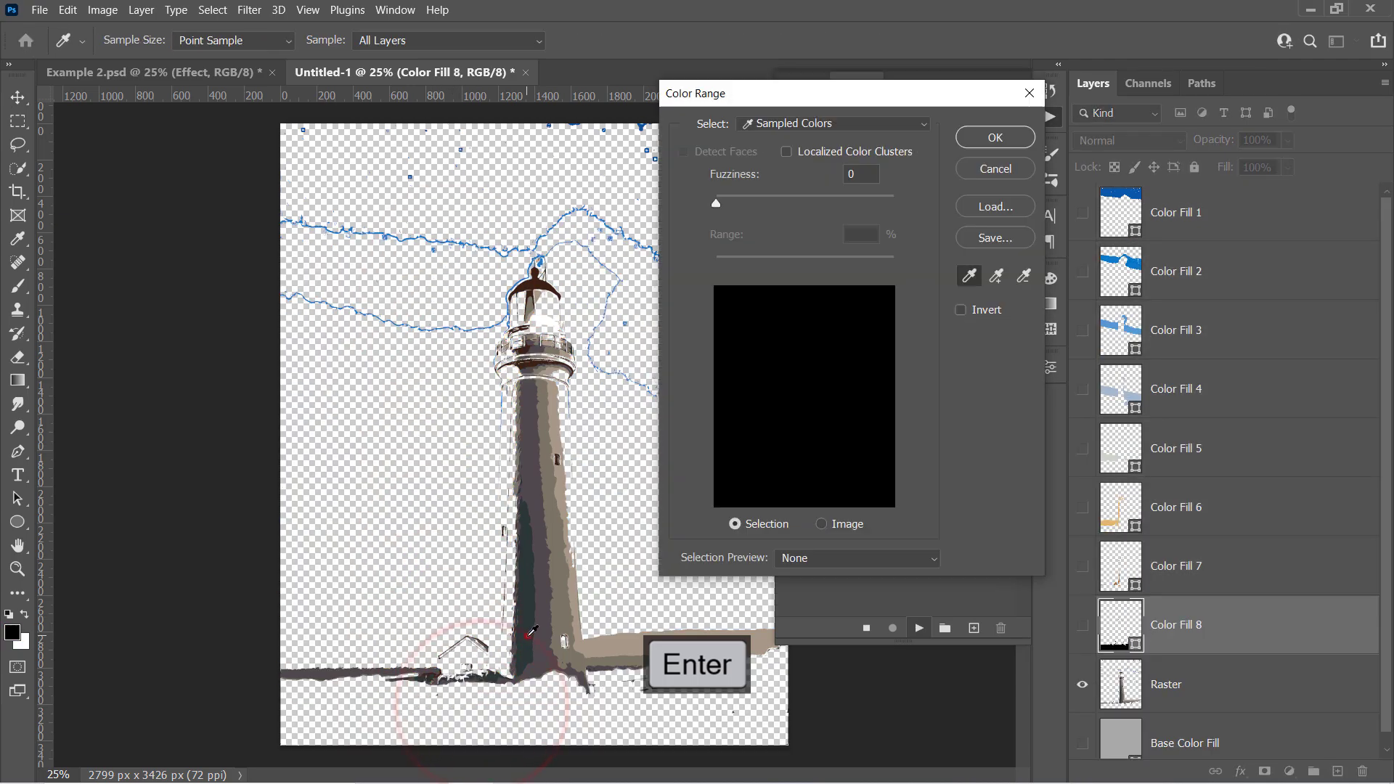
{"action": "key", "text": "Return"}
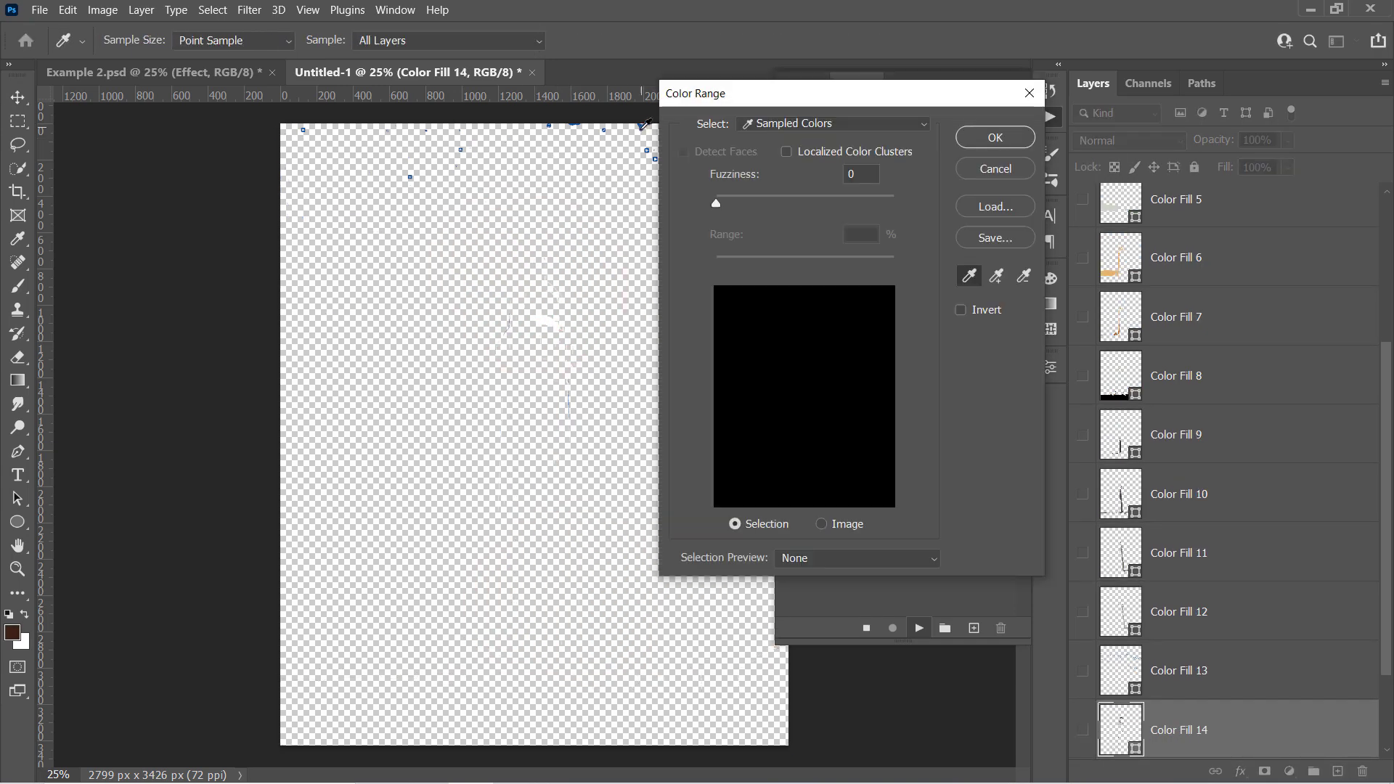
Step: Finish the 16-colour conversion, show all the Color Fill layers and collapse the Actions panel
{"action": "left_click", "coordinate": [550, 316]}
{"action": "key", "text": "Return"}
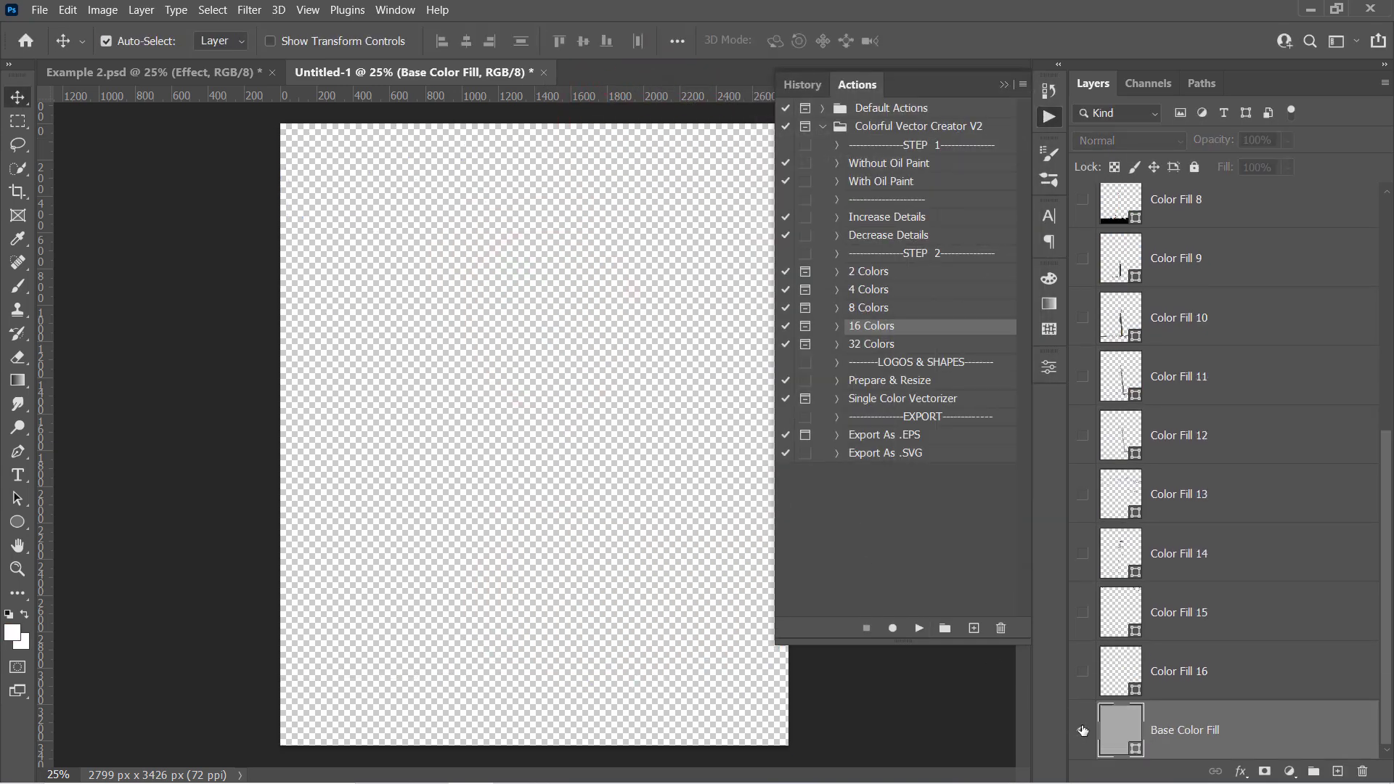
{"action": "left_click_drag", "start_coordinate": [1083, 199], "coordinate": [1084, 335]}
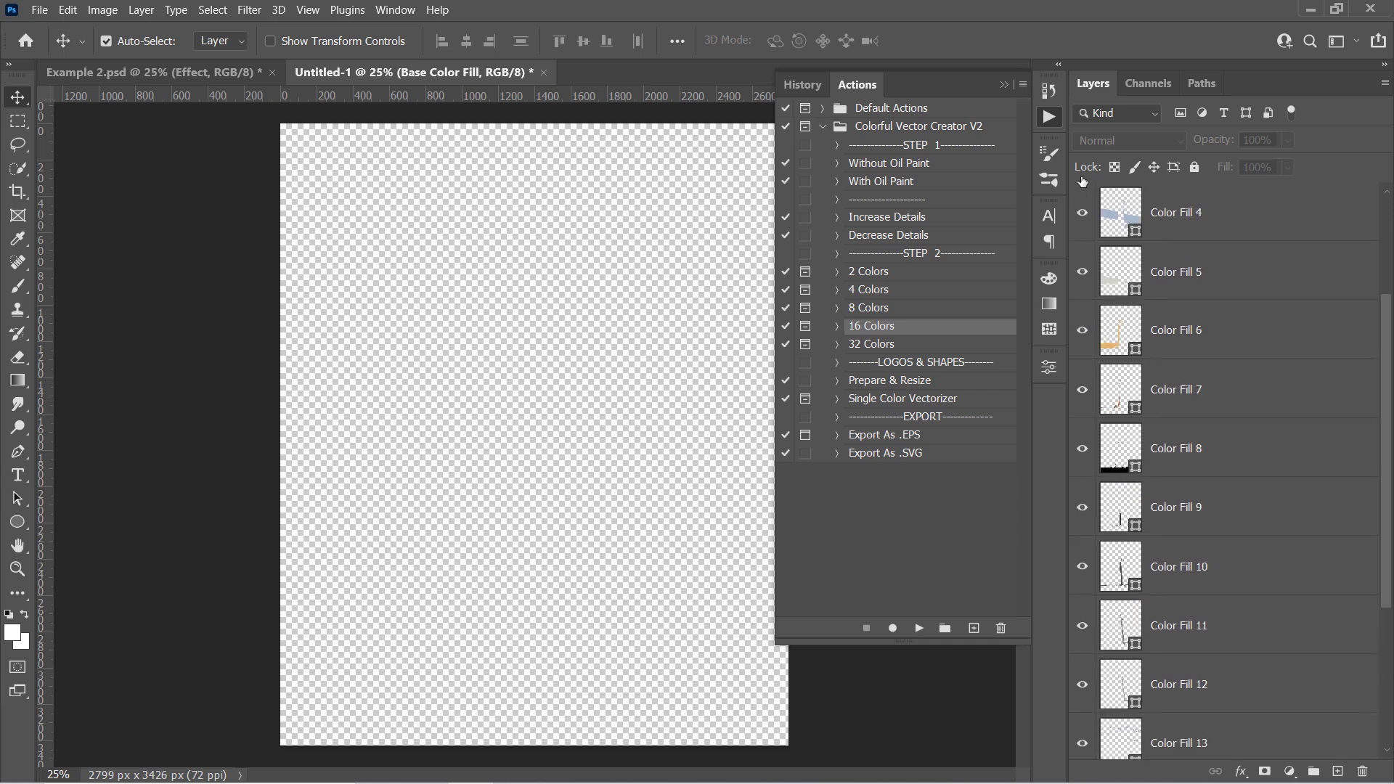
{"action": "left_click", "coordinate": [1005, 85]}
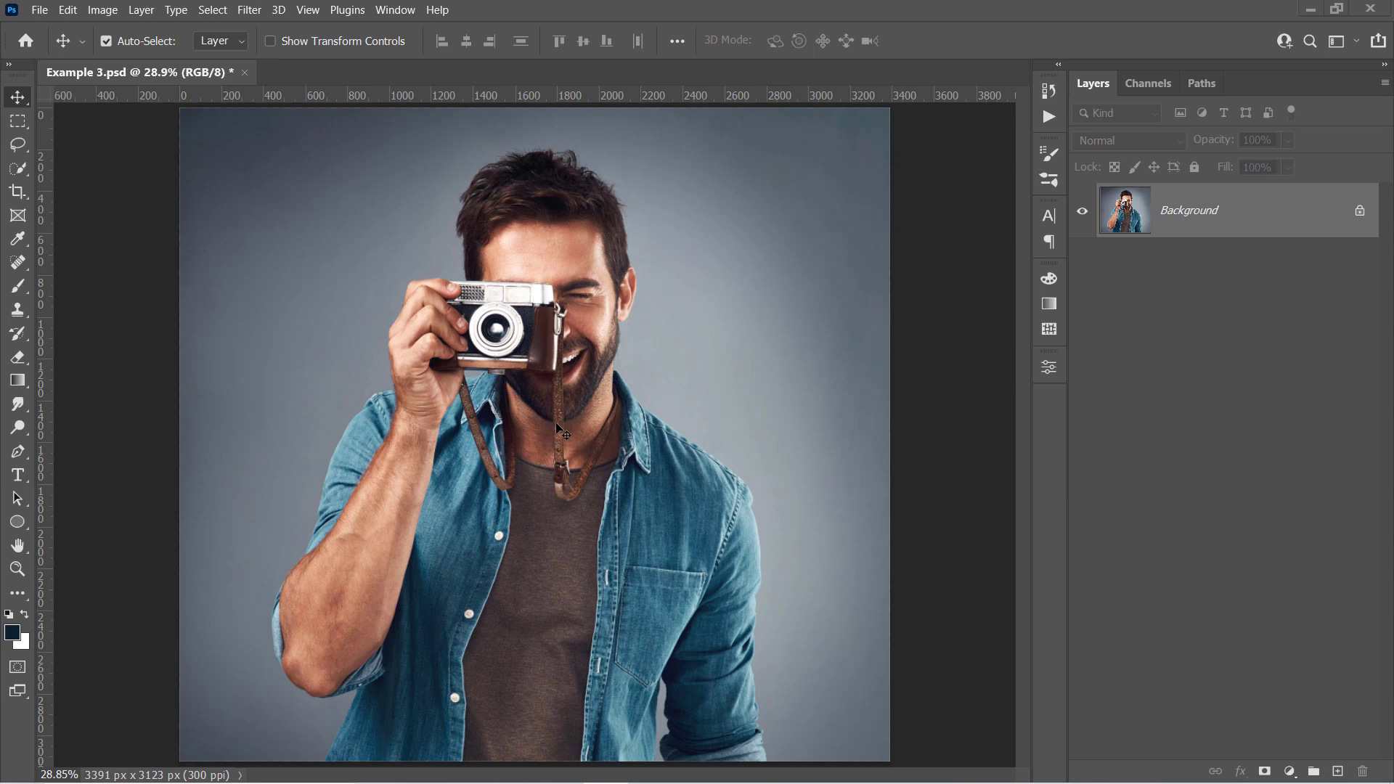
Step: Deselect, then use Quick Selection's Select Subject to select the man with the camera
{"action": "right_click", "coordinate": [18, 167]}
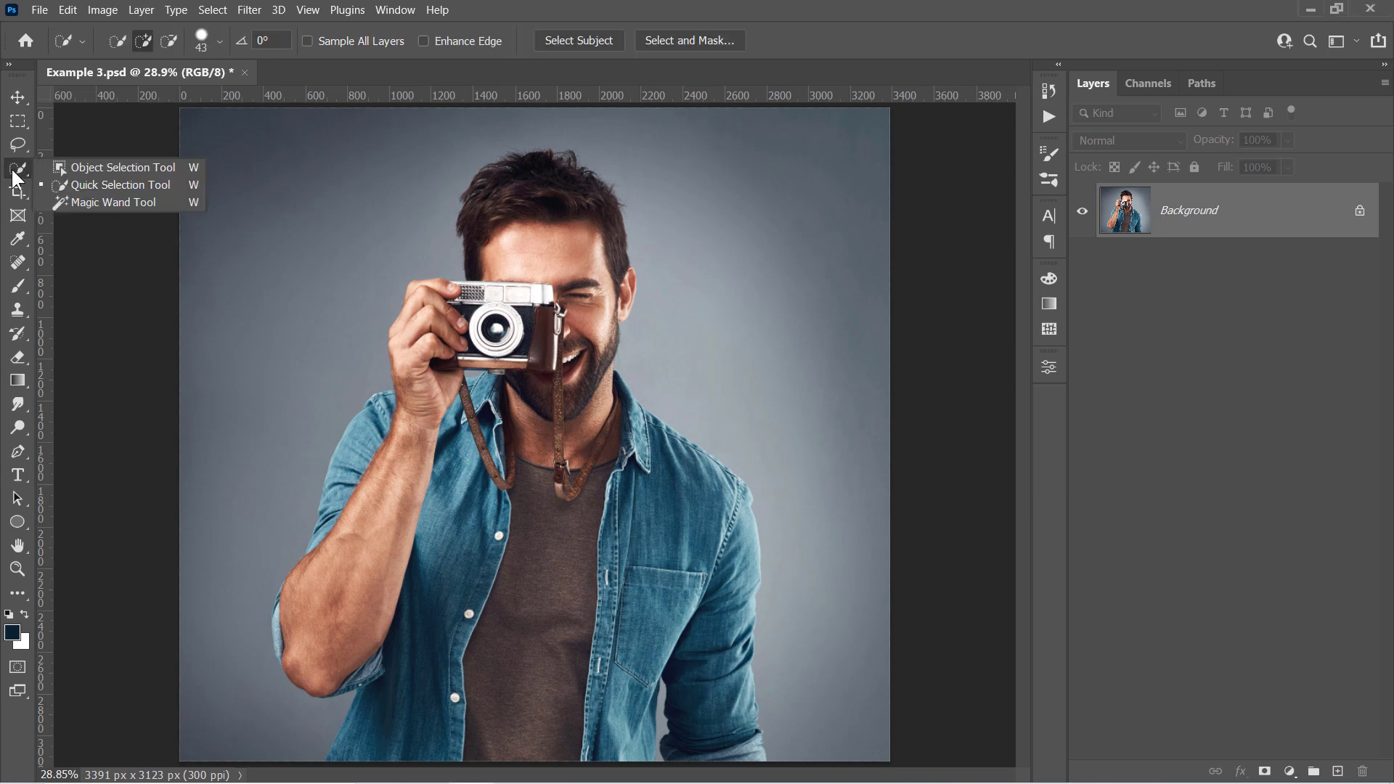
{"action": "left_click", "coordinate": [86, 186]}
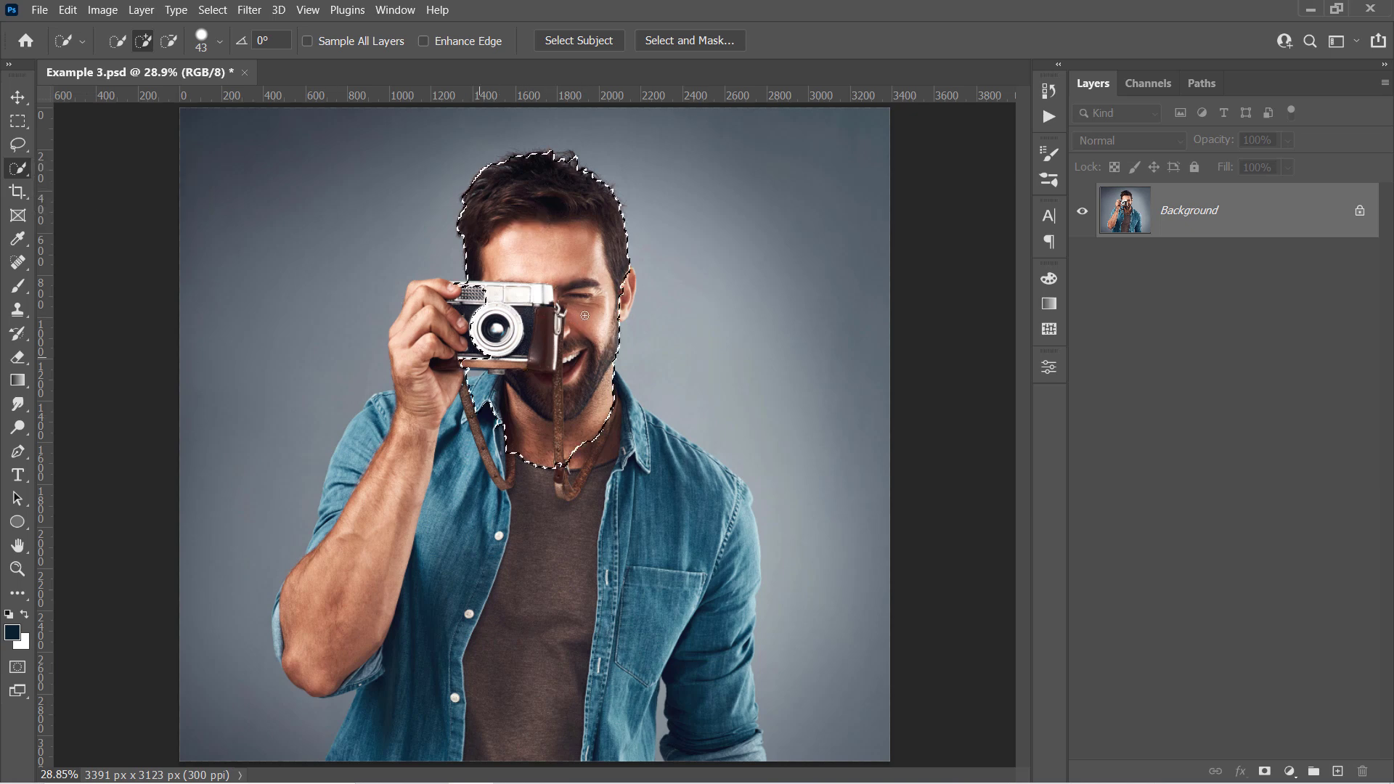
{"action": "key", "text": "ctrl+d"}
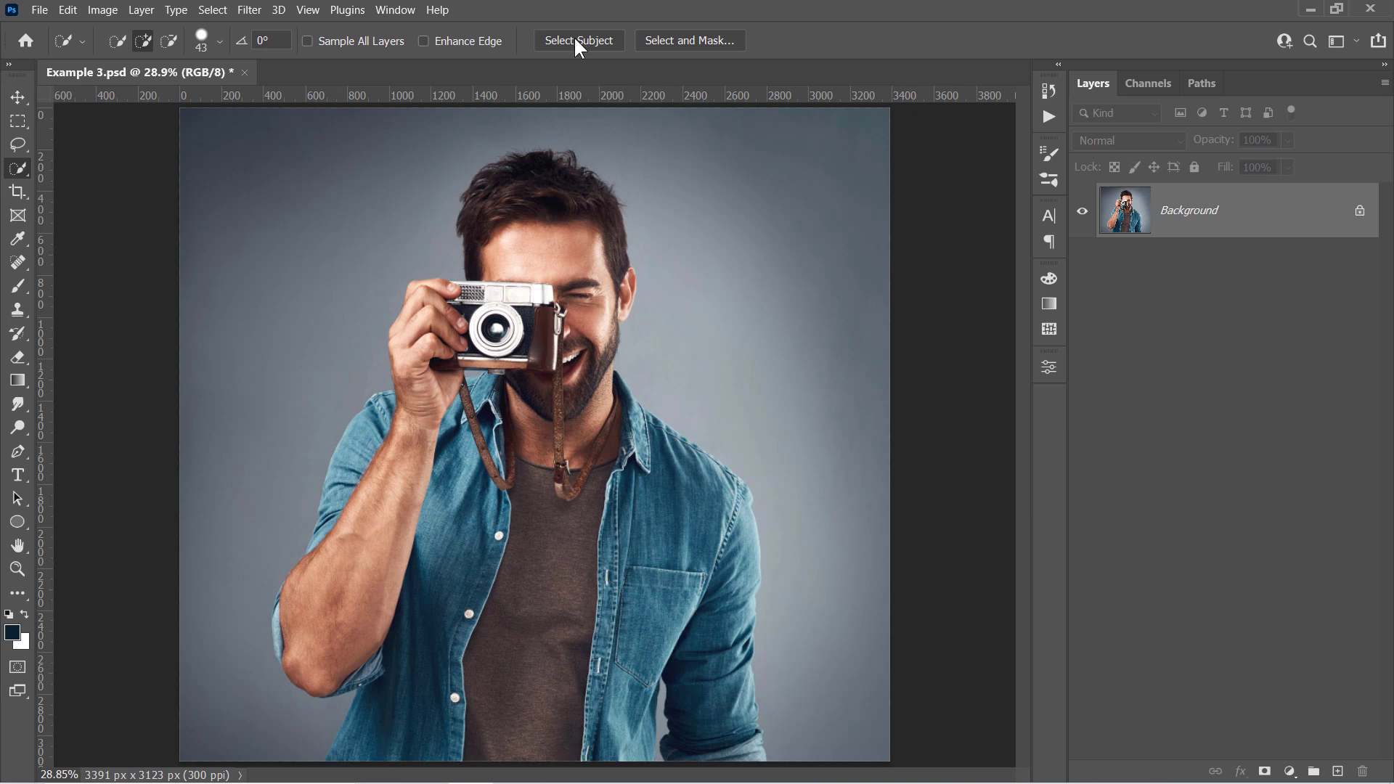
{"action": "left_click", "coordinate": [574, 40]}
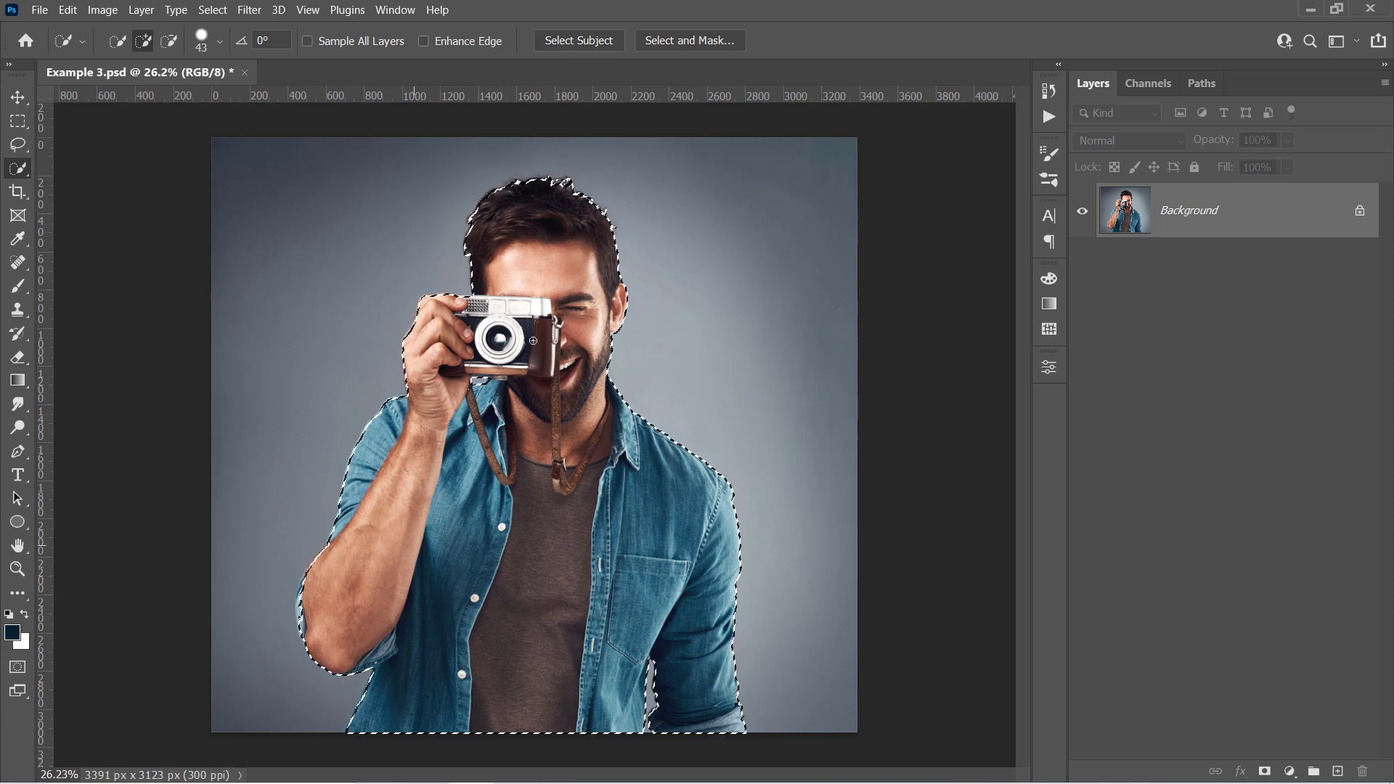
Step: Mask away the background, then run 'With Oil Paint' on the man's layer pixels
{"action": "left_click", "coordinate": [1264, 772]}
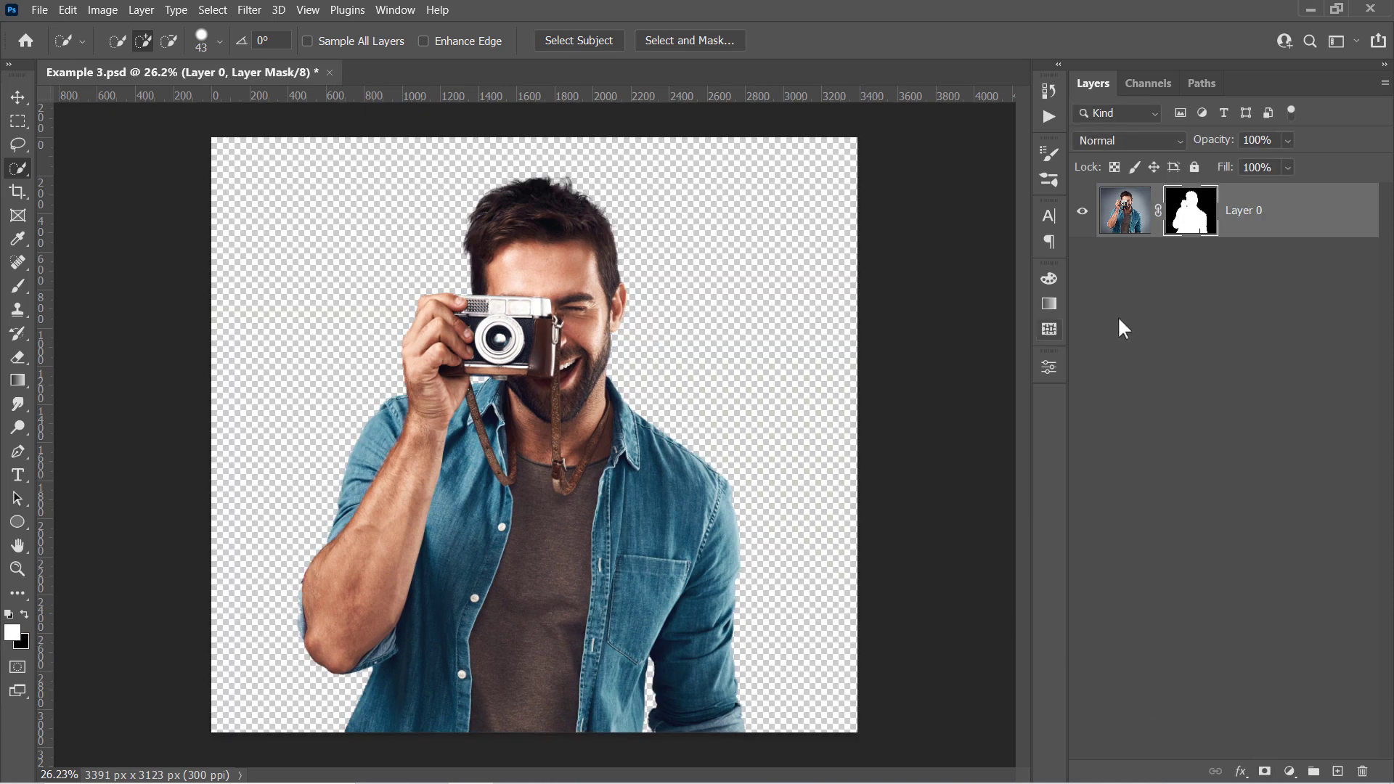
{"action": "left_click", "coordinate": [1050, 116]}
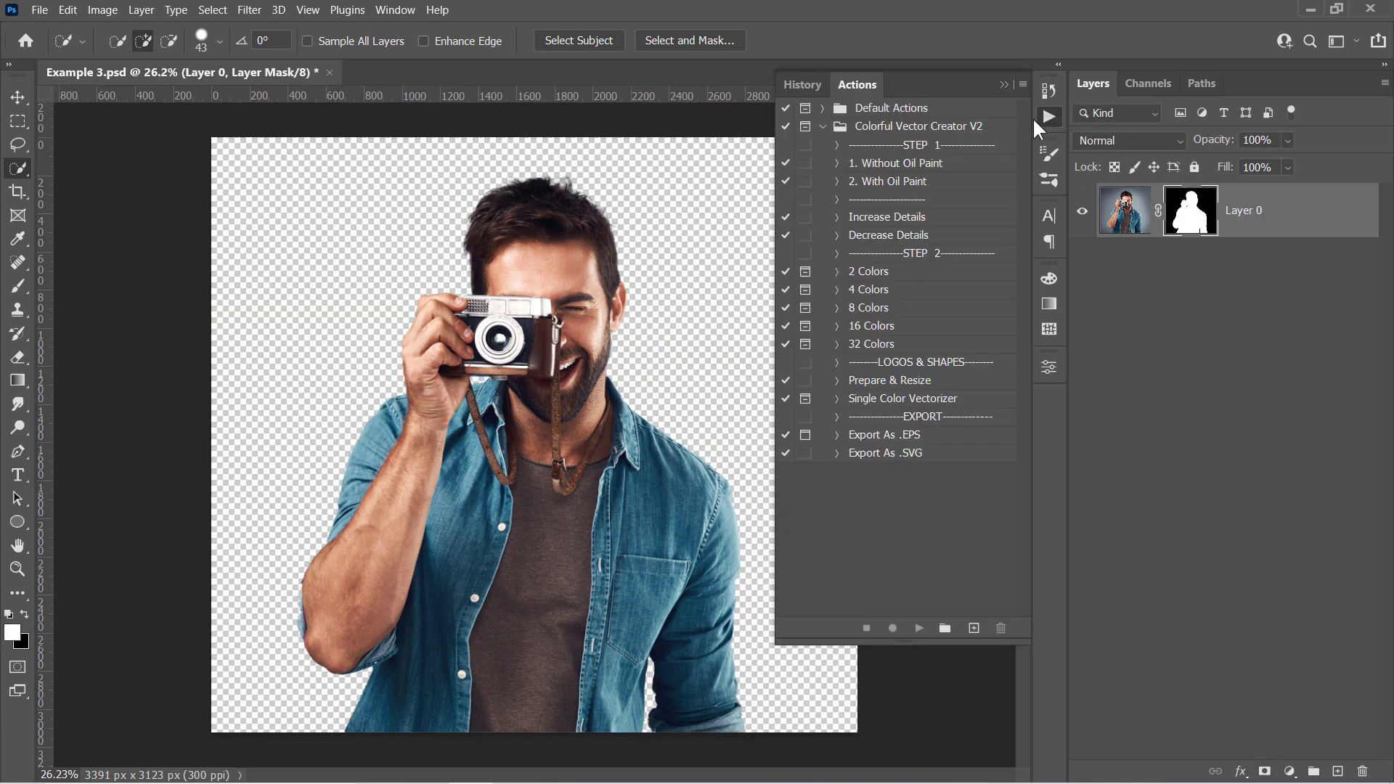
{"action": "left_click", "coordinate": [868, 186]}
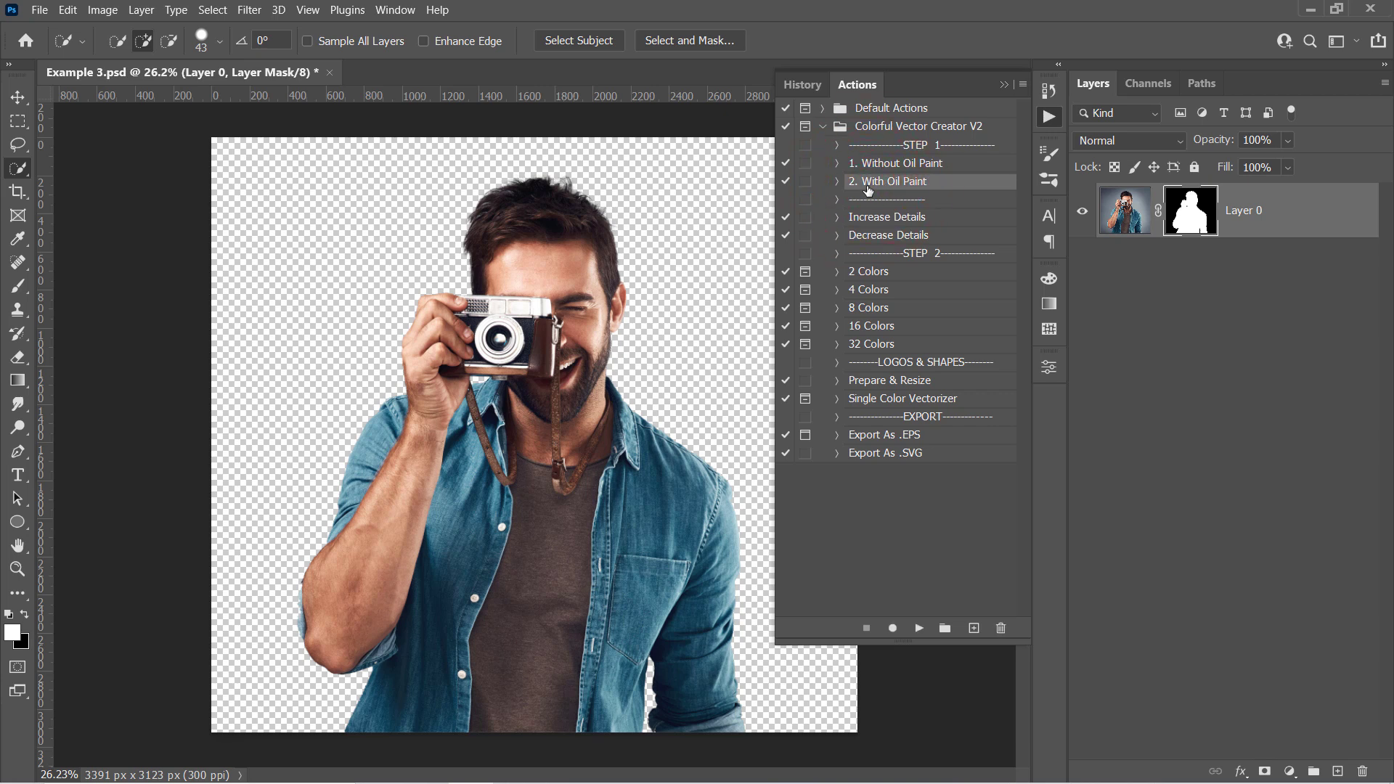
{"action": "left_click", "coordinate": [1311, 223]}
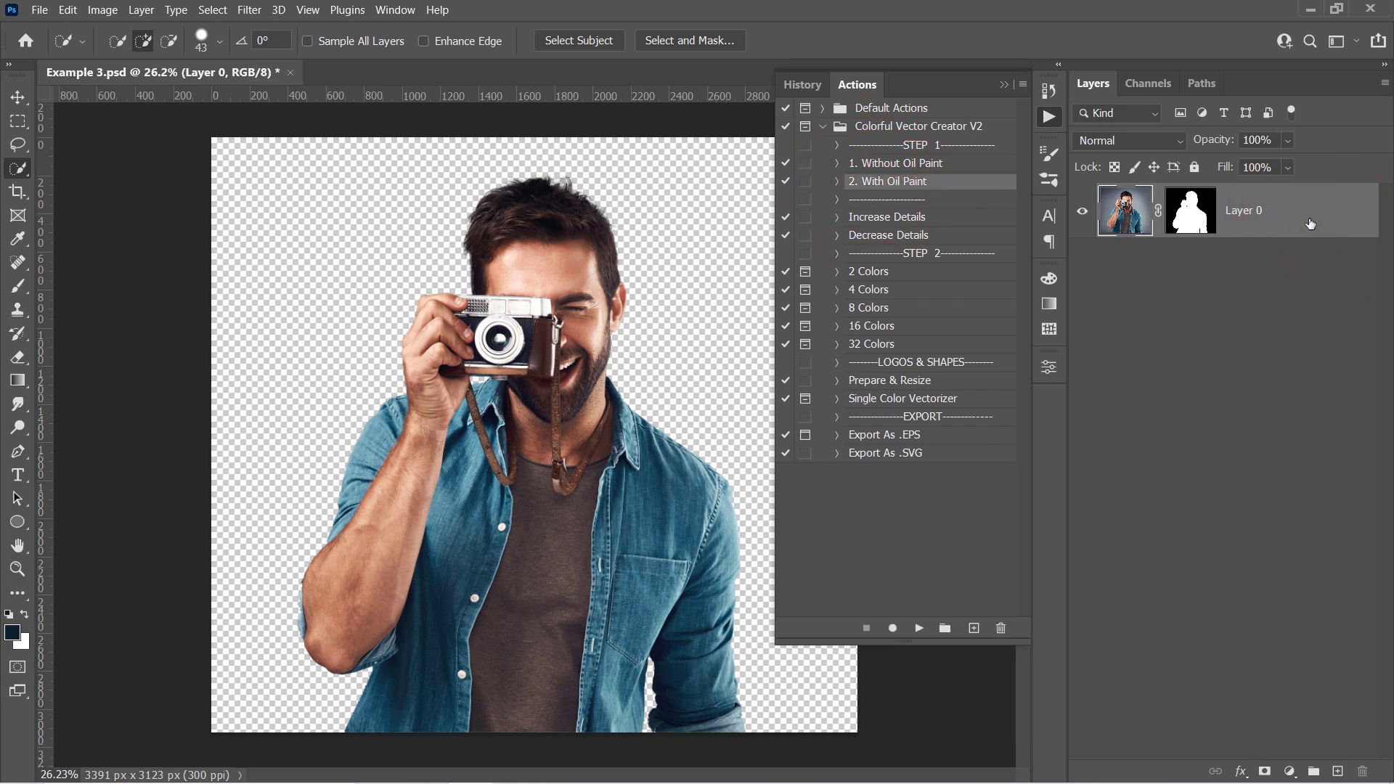
{"action": "left_click", "coordinate": [921, 626]}
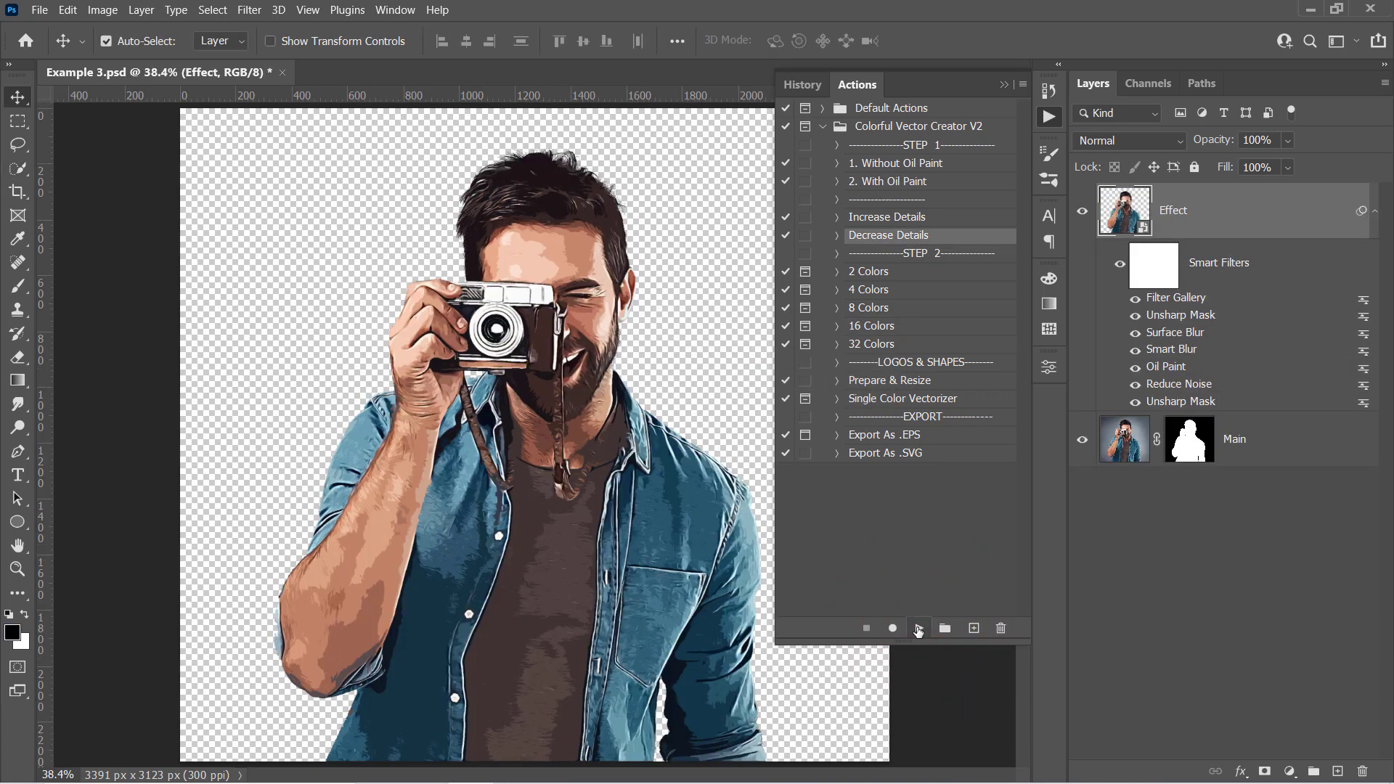
Step: Run the '32 Colors' action to split the man into 32 Color Fill layers
{"action": "left_click", "coordinate": [875, 345]}
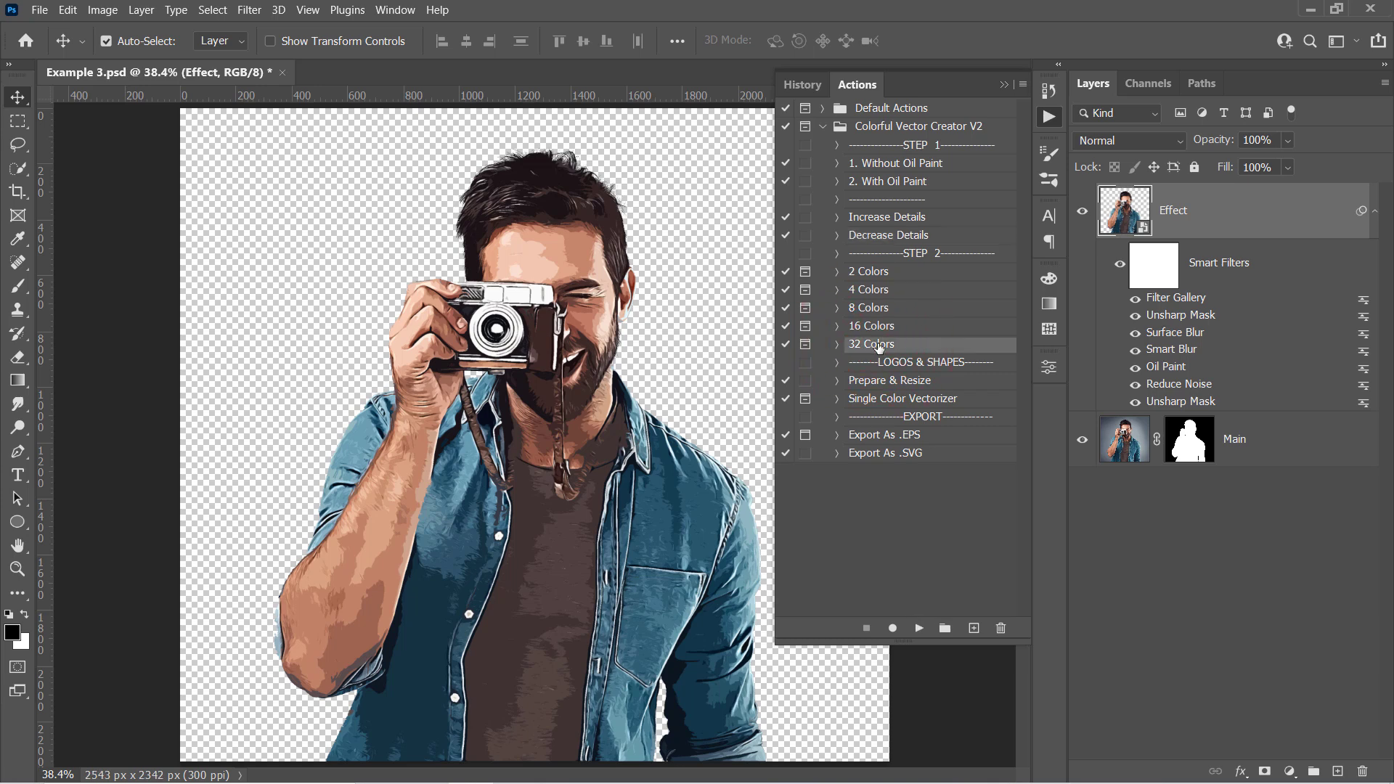
{"action": "left_click", "coordinate": [922, 628]}
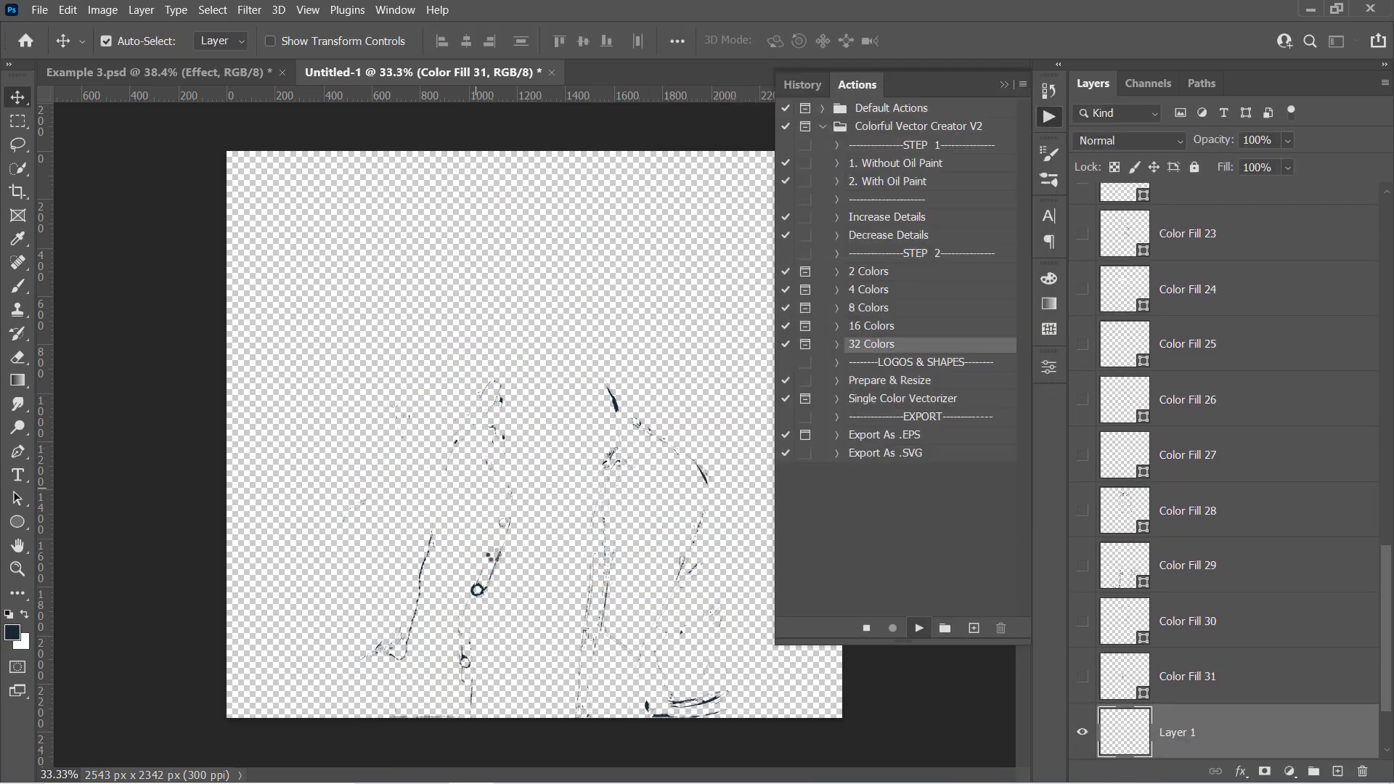
Step: Show all the other Color Fill layers and the Base Color Fill underneath
{"action": "right_click", "coordinate": [1084, 723]}
{"action": "left_click", "coordinate": [1106, 579]}
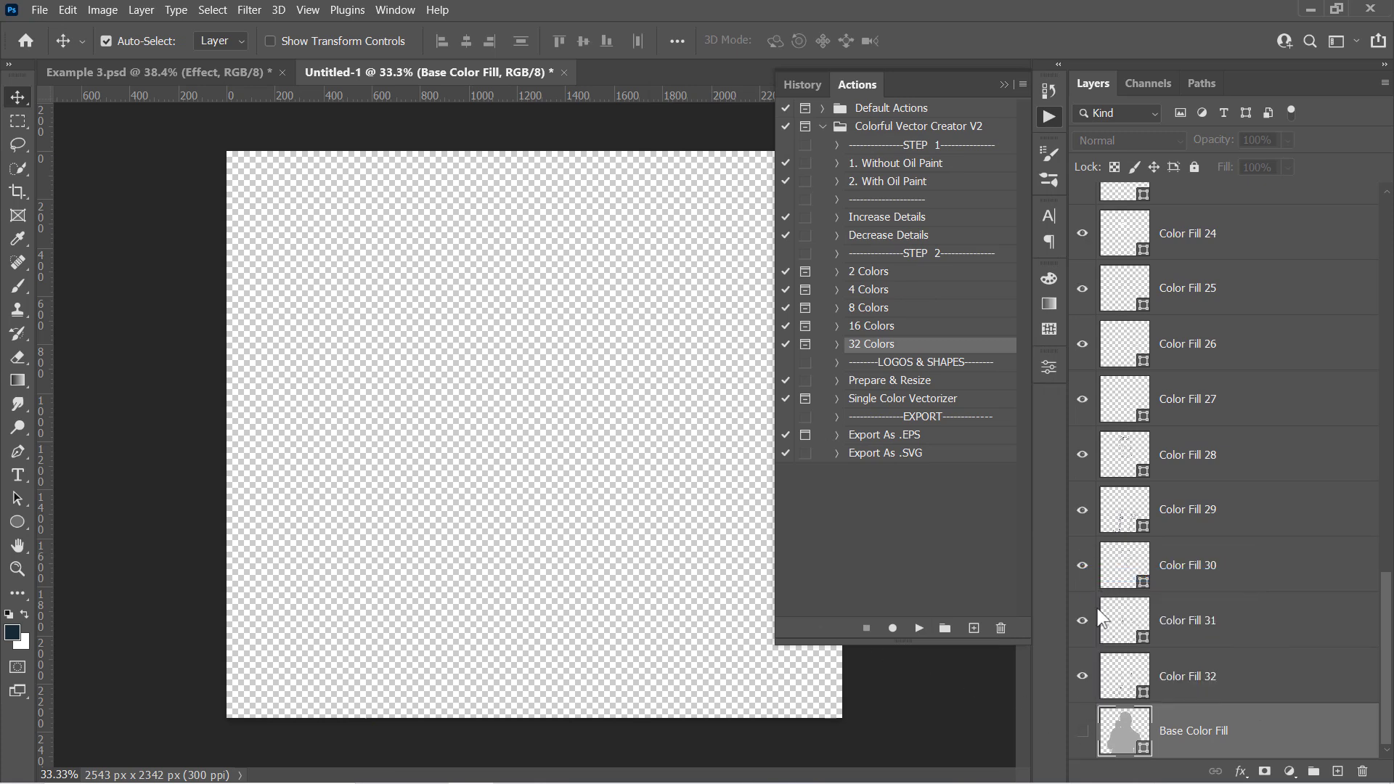
{"action": "left_click", "coordinate": [1084, 732]}
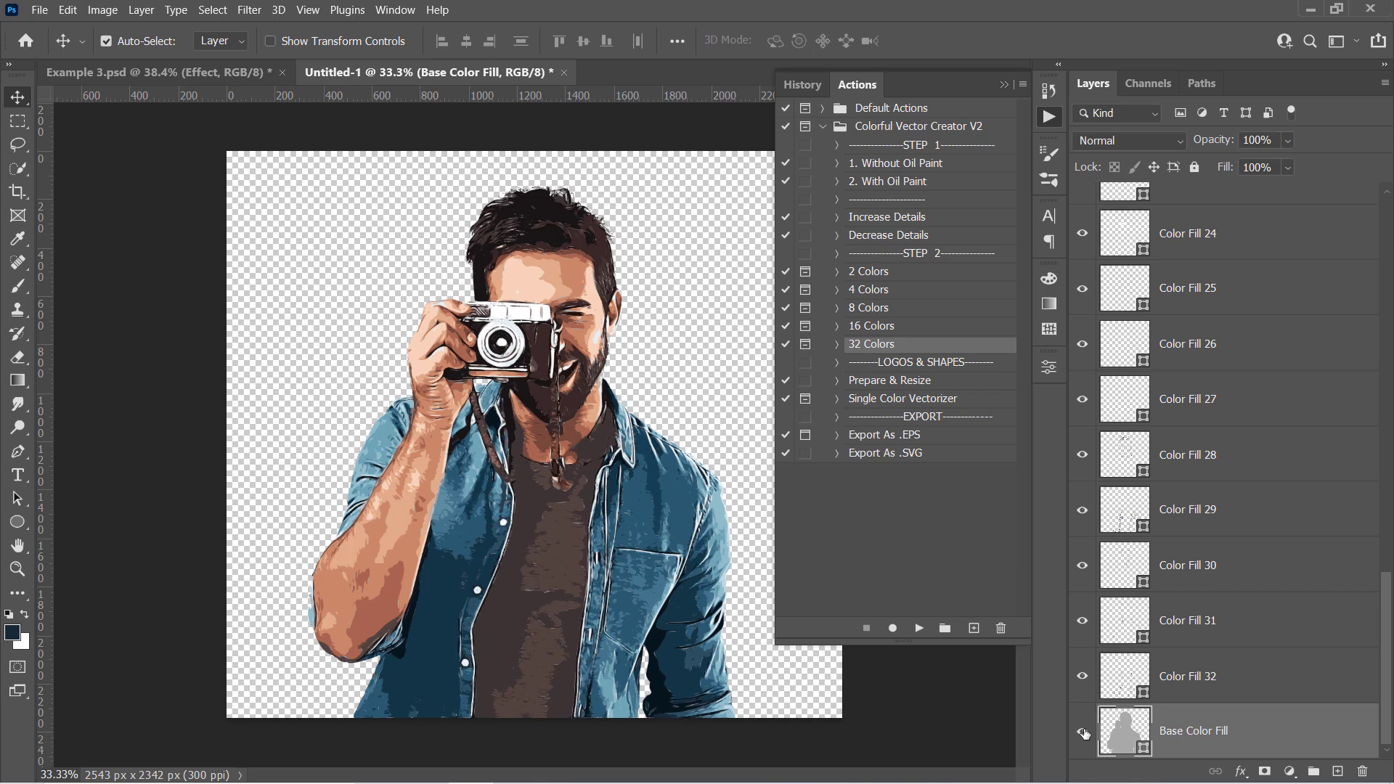
Step: Step through Color Fill 19, 8 and 1 layers to inspect the vectorised portrait
{"action": "left_click", "coordinate": [1231, 511]}
{"action": "left_click", "coordinate": [1231, 289]}
{"action": "left_click", "coordinate": [1232, 243]}
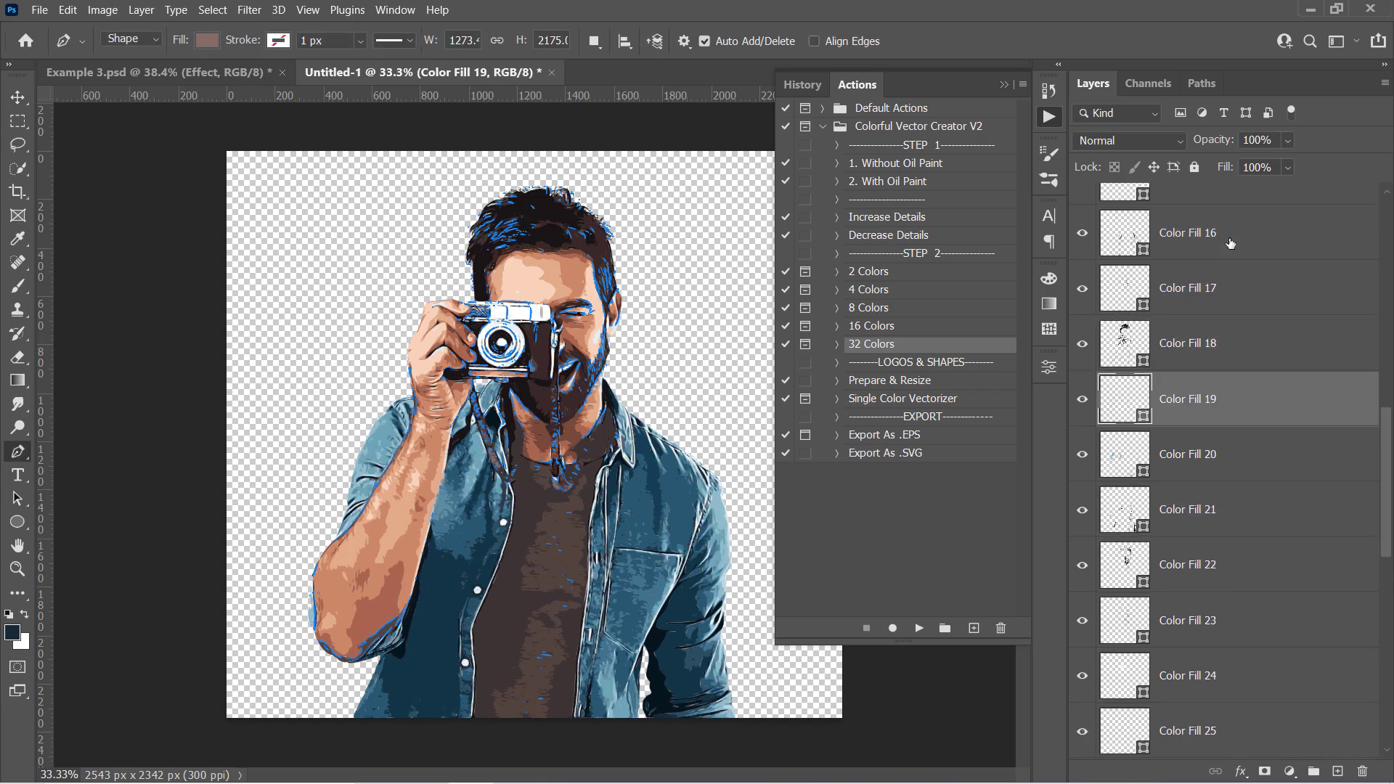
{"action": "key", "text": "alt+bracketright"}
{"action": "scroll", "coordinate": [1232, 244], "scroll_direction": "up", "scroll_amount": 5}
{"action": "left_click", "coordinate": [1231, 243]}
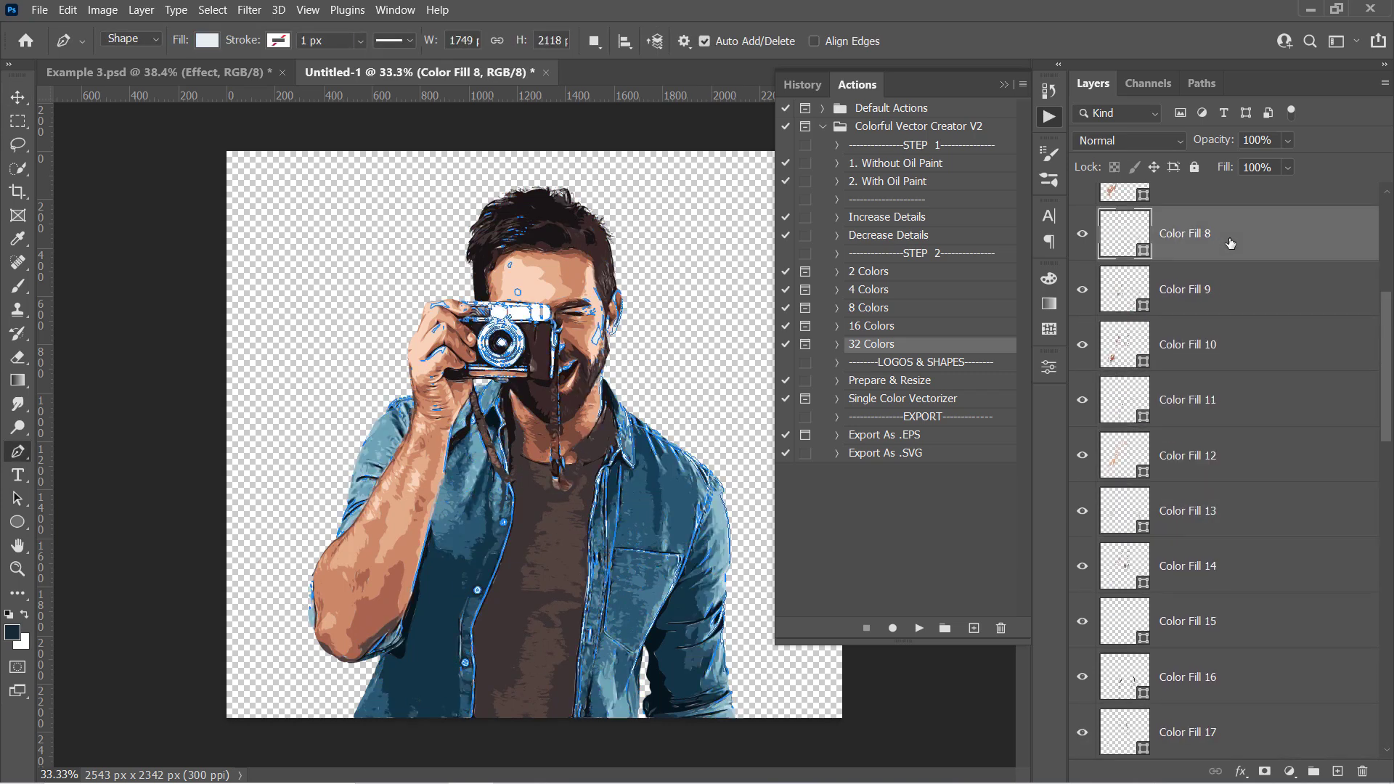
{"action": "scroll", "coordinate": [1232, 243], "scroll_direction": "up", "scroll_amount": 5}
{"action": "key", "text": "alt+period"}
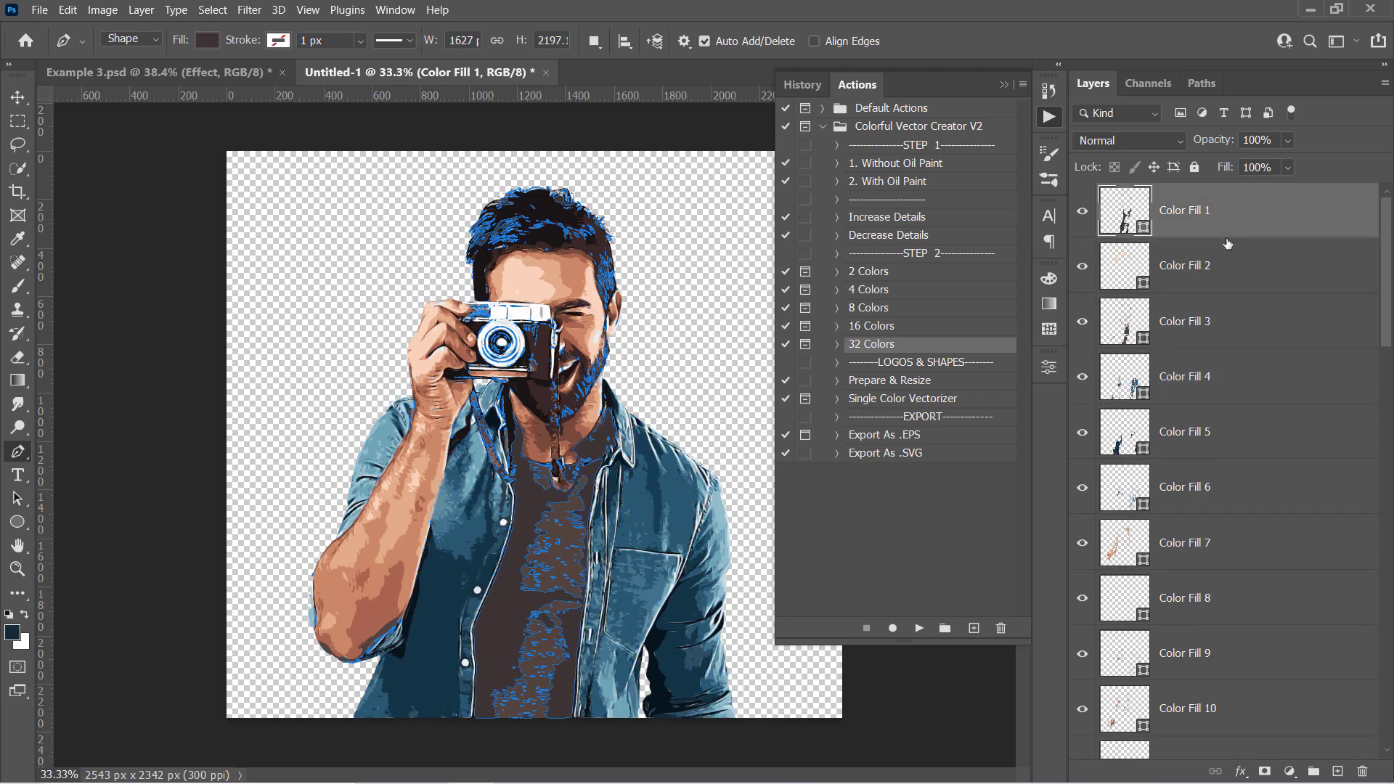